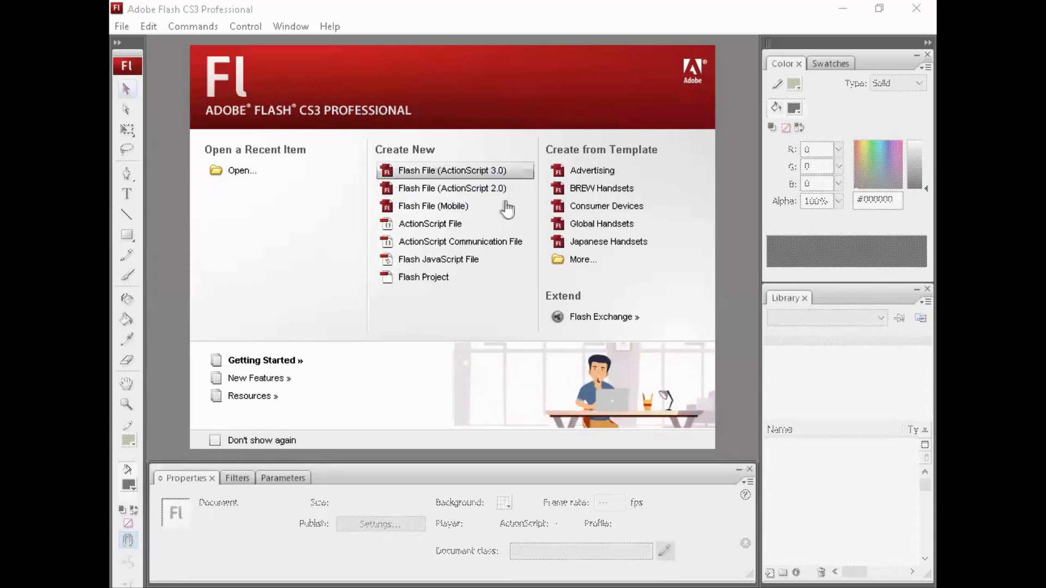
Step: Create a new Flash file (ActionScript 2.0) and set the document width to 600 px
click(473, 192)
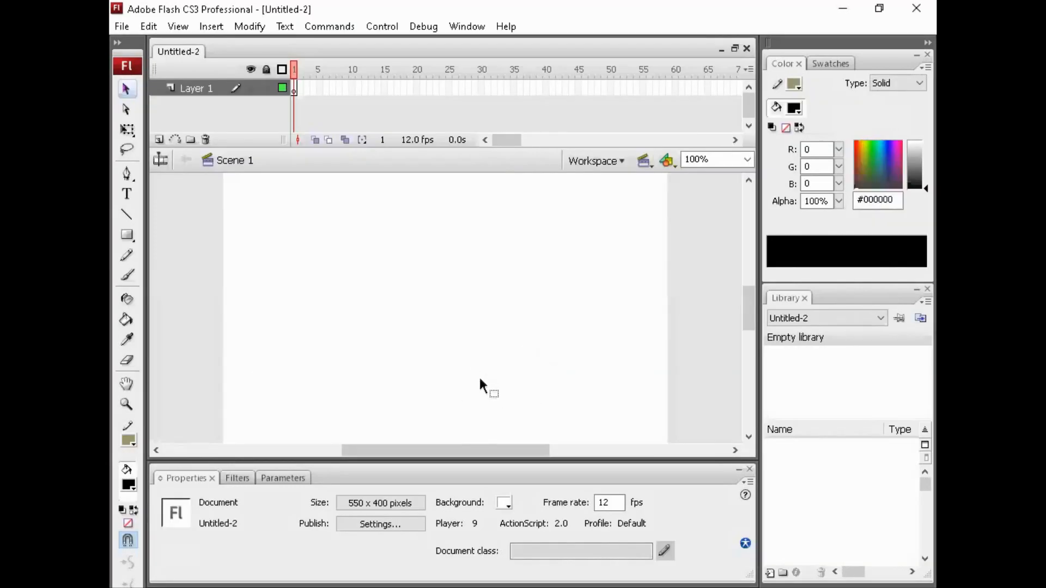
click(369, 502)
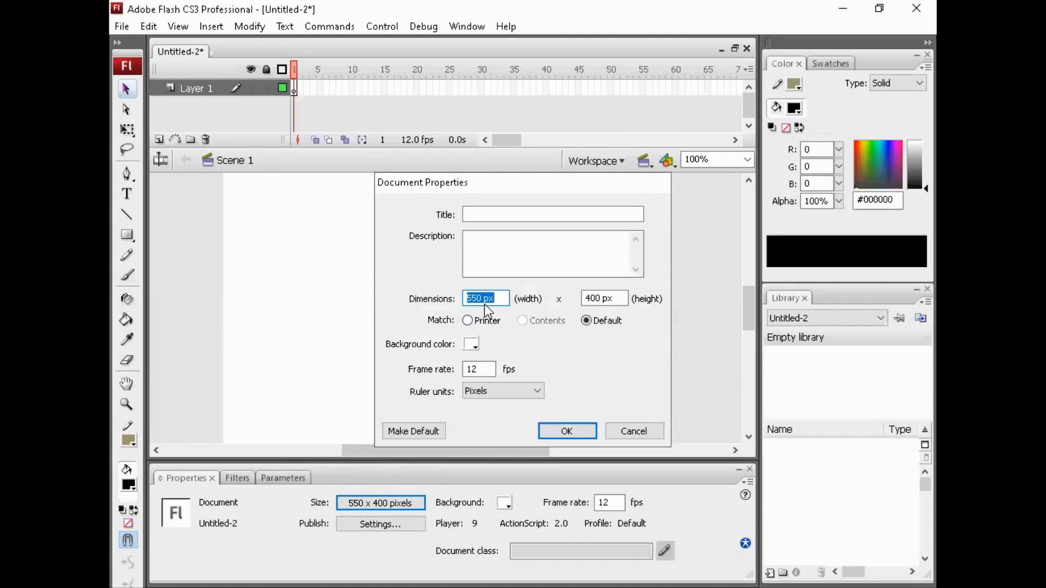
text(600)
click(567, 432)
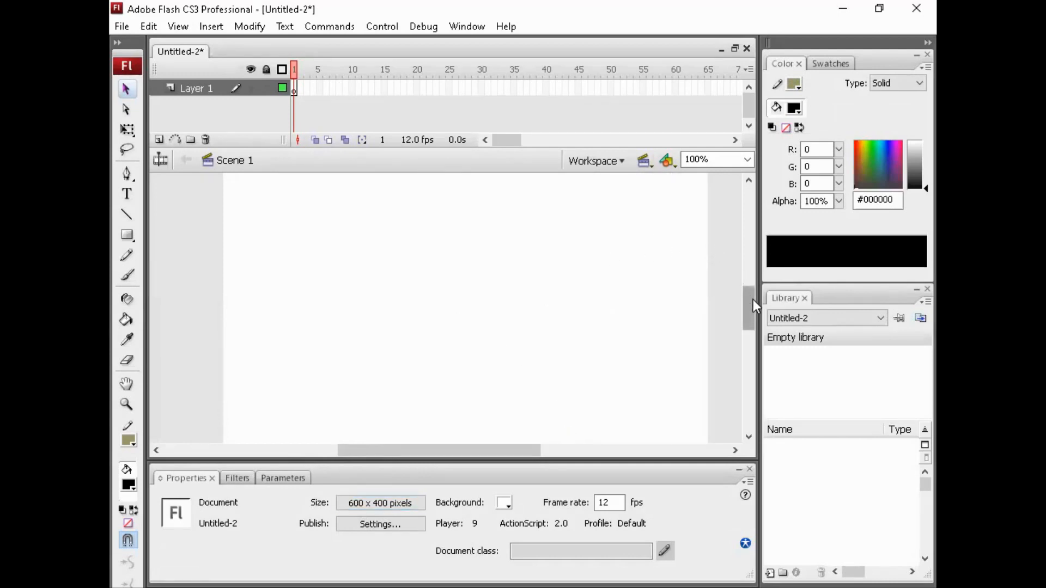
Step: Import the badan_mobil image to the stage
drag(753, 299, 534, 129)
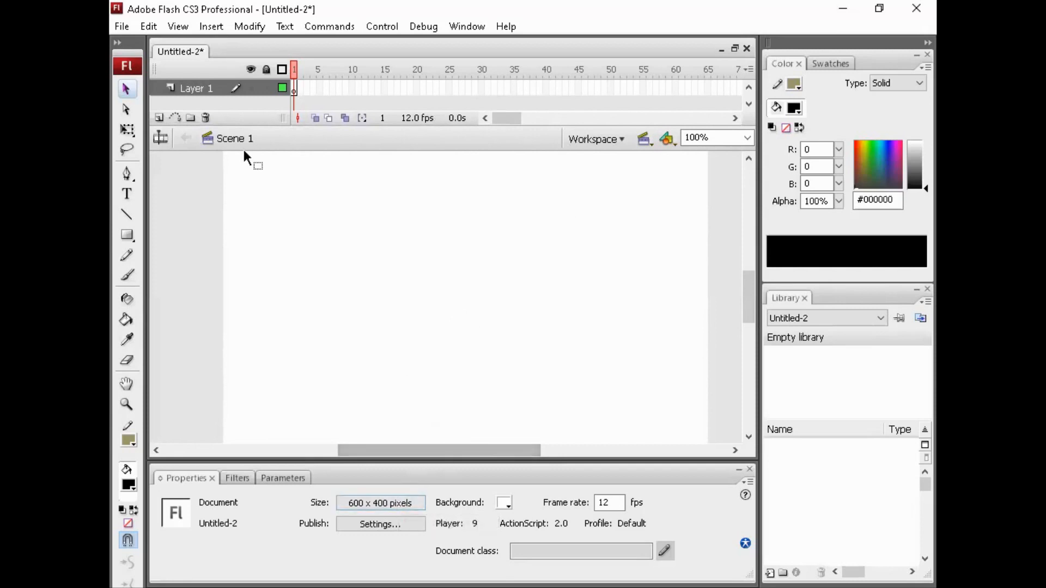
click(119, 30)
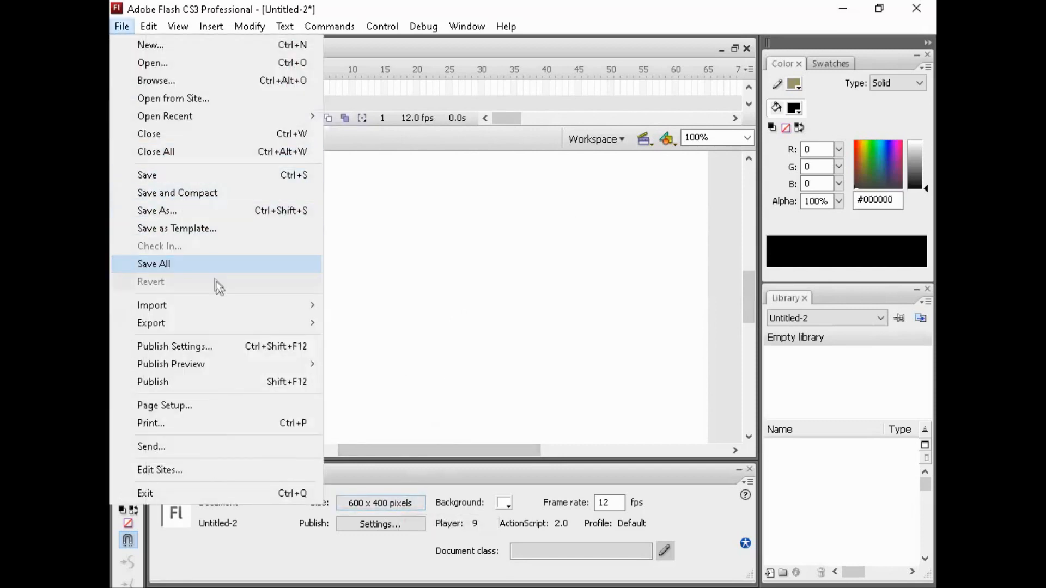
mouse_move(223, 305)
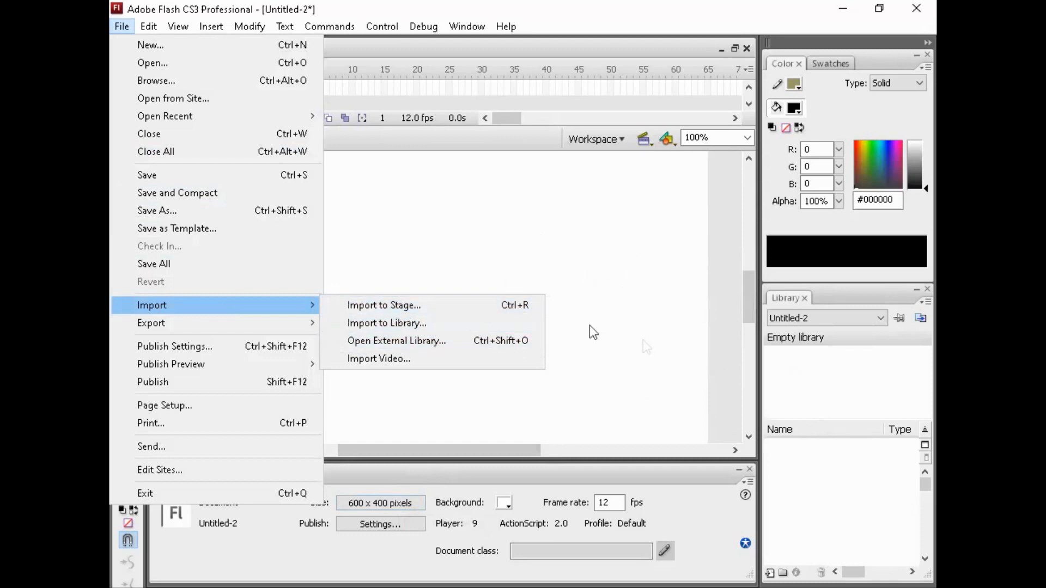
click(397, 304)
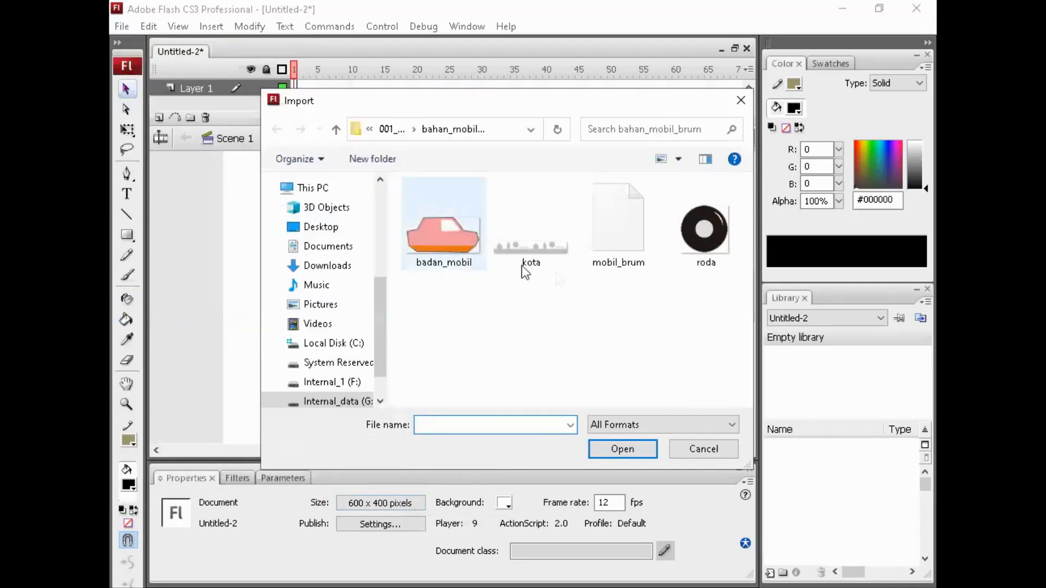
click(439, 246)
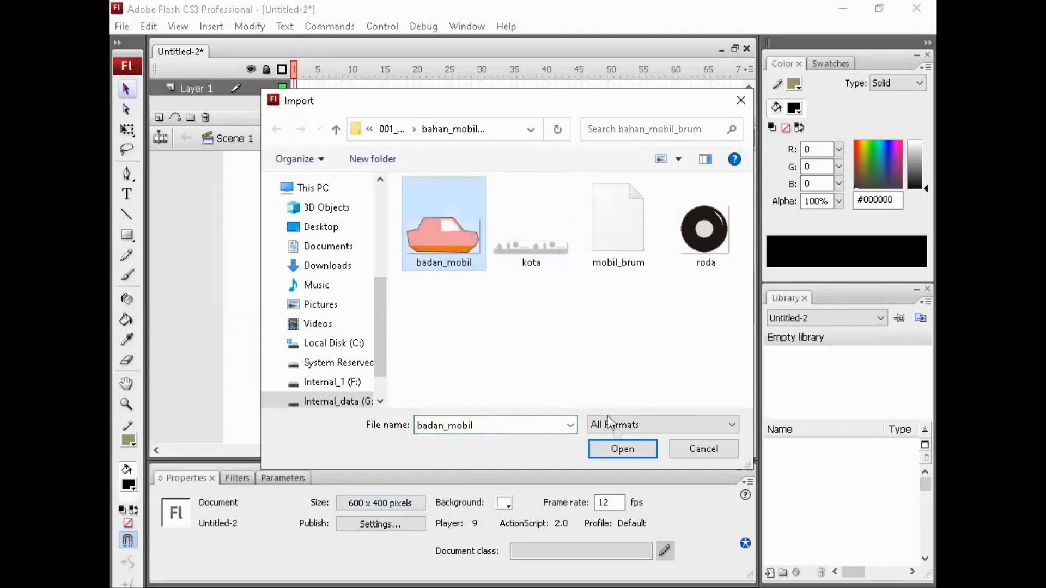
click(625, 450)
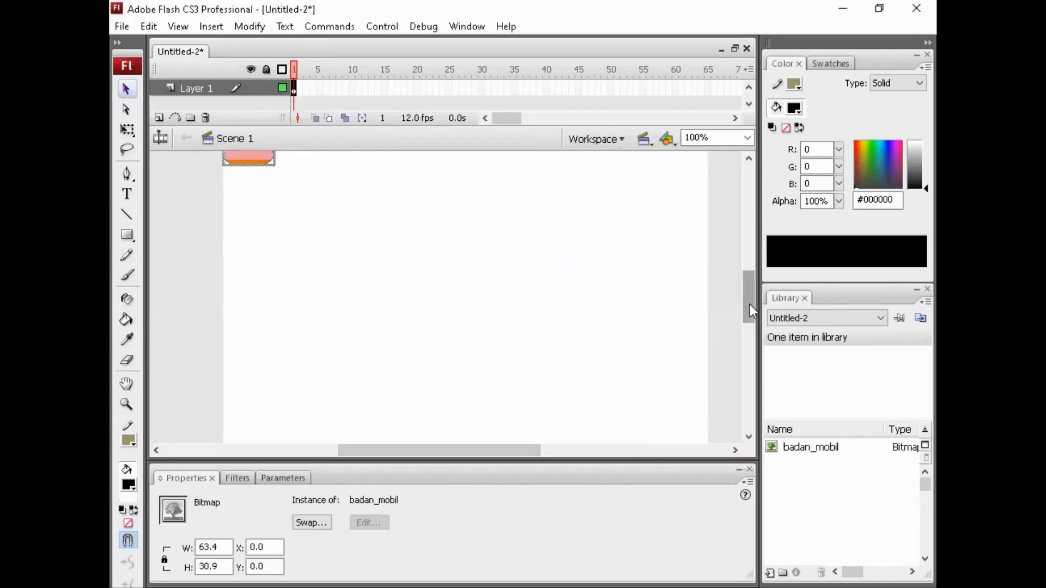
Step: Resize the car body bitmap to 250 px wide and move it near the stage's centre, at about X 182, Y 103
drag(750, 304, 729, 290)
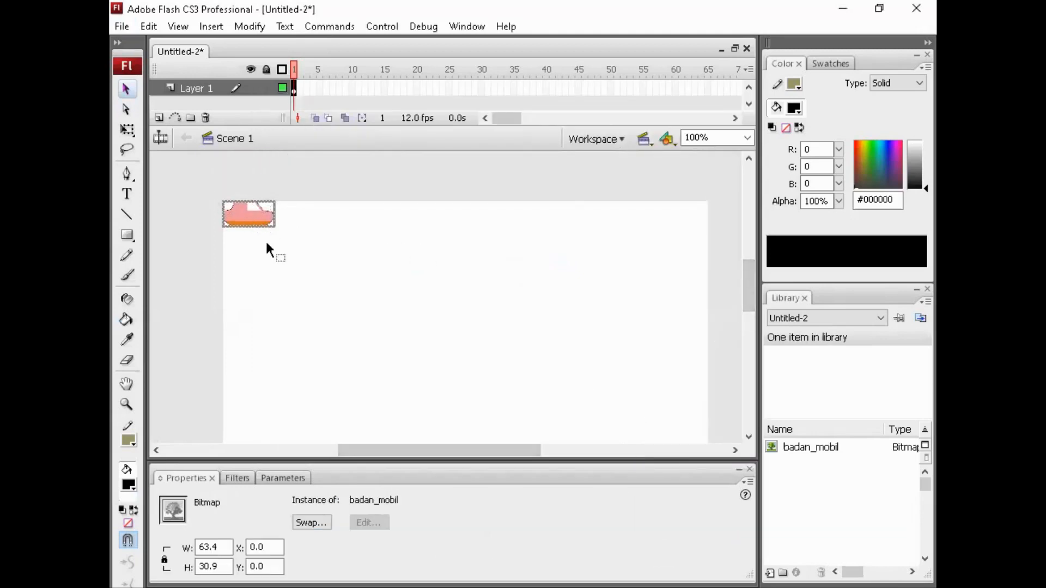
double_click(220, 546)
text(250)
click(224, 567)
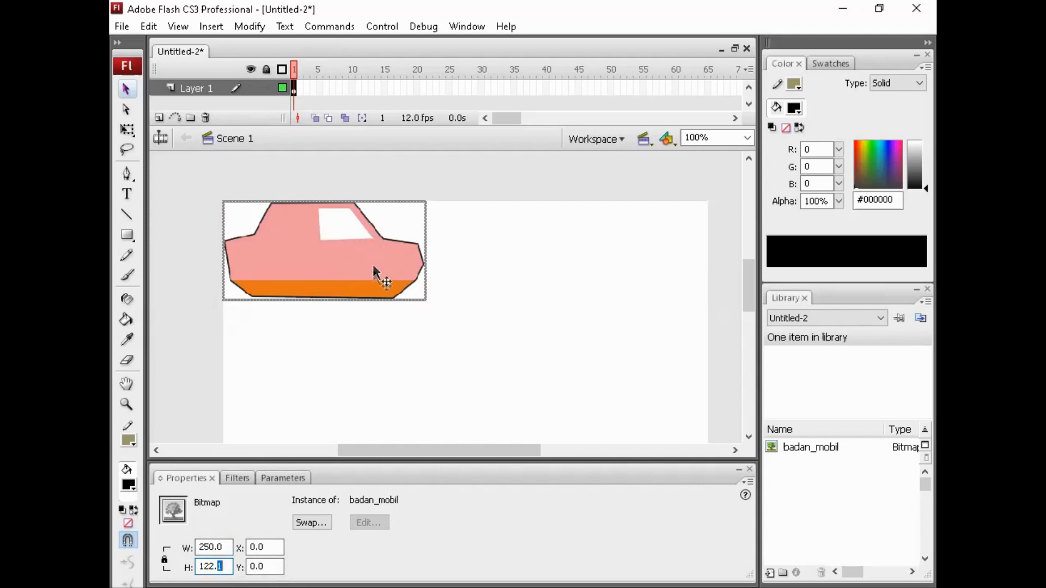
drag(322, 254, 469, 339)
click(663, 315)
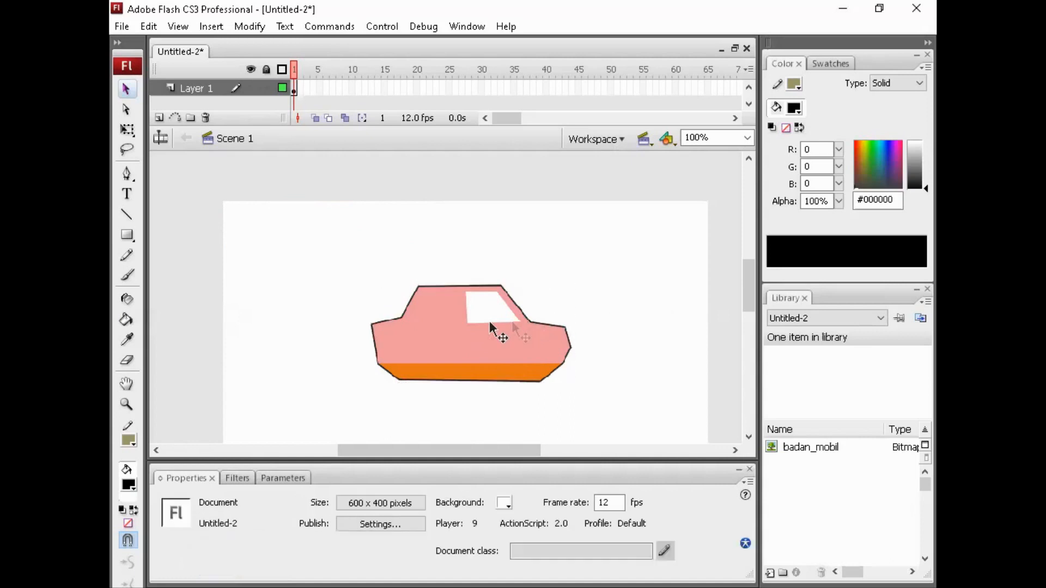
Step: Convert the car body bitmap to a movie clip symbol named mc_mobil
click(482, 322)
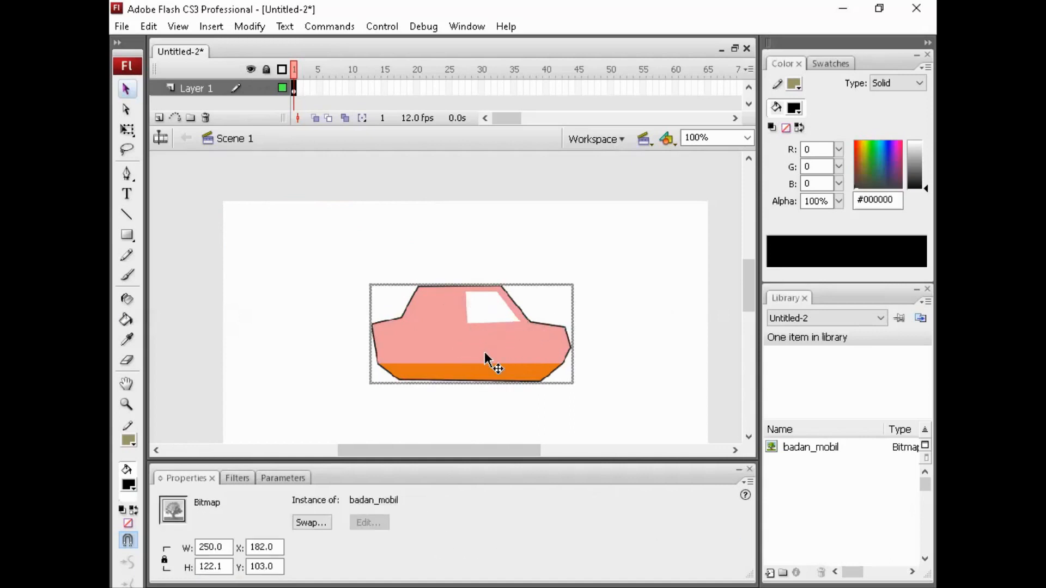
key(F8)
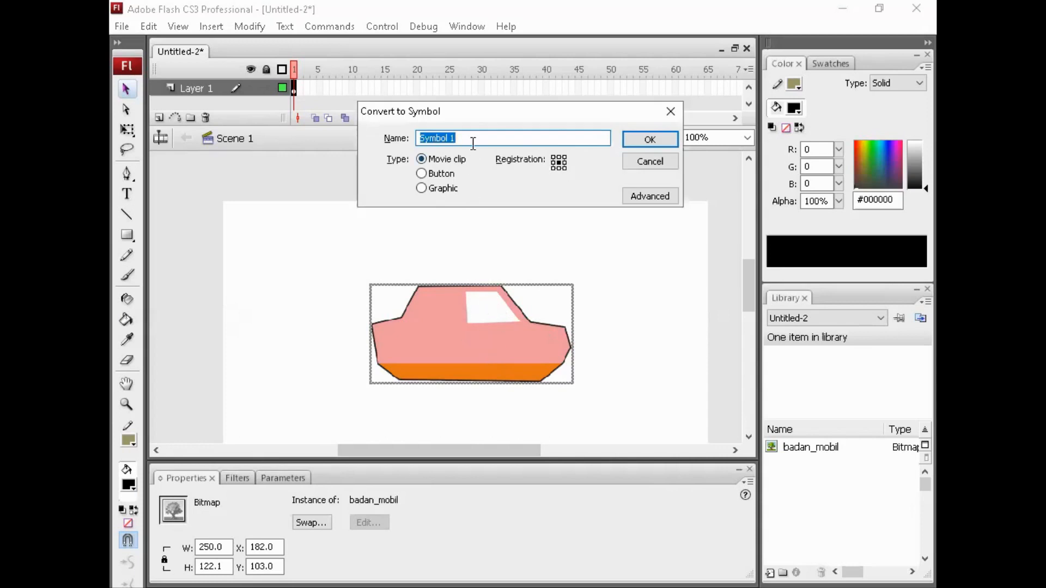
text(mc_mobl)
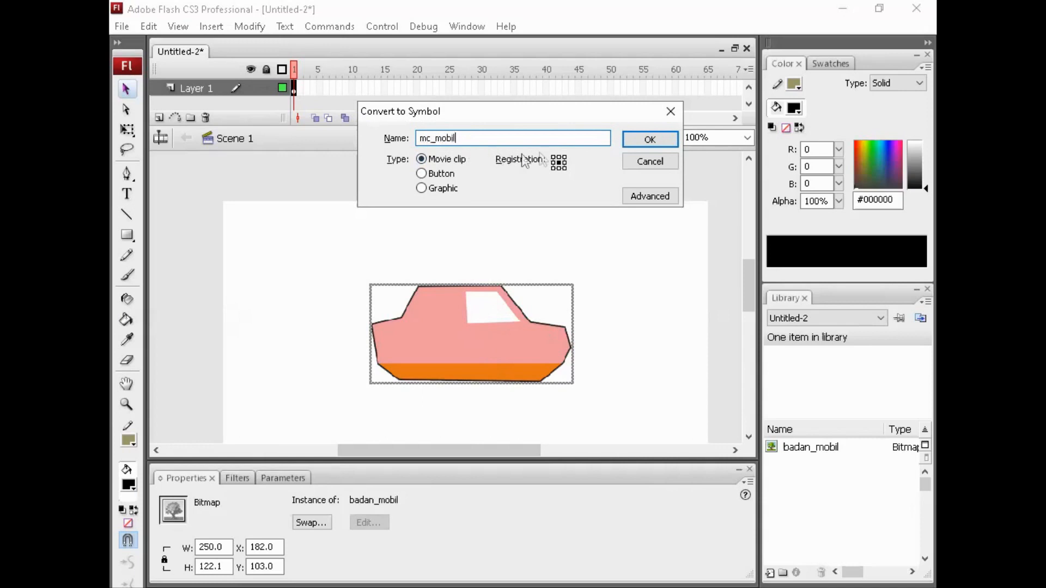
click(638, 139)
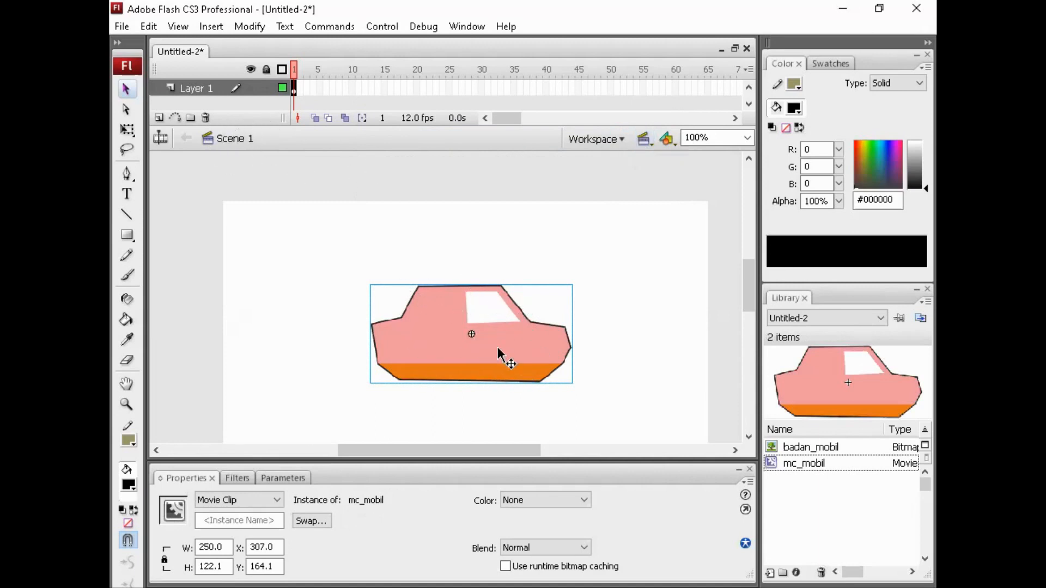
Step: Open the mc_mobil movie clip for editing and insert a keyframe at frame 2 of Layer 1
double_click(442, 331)
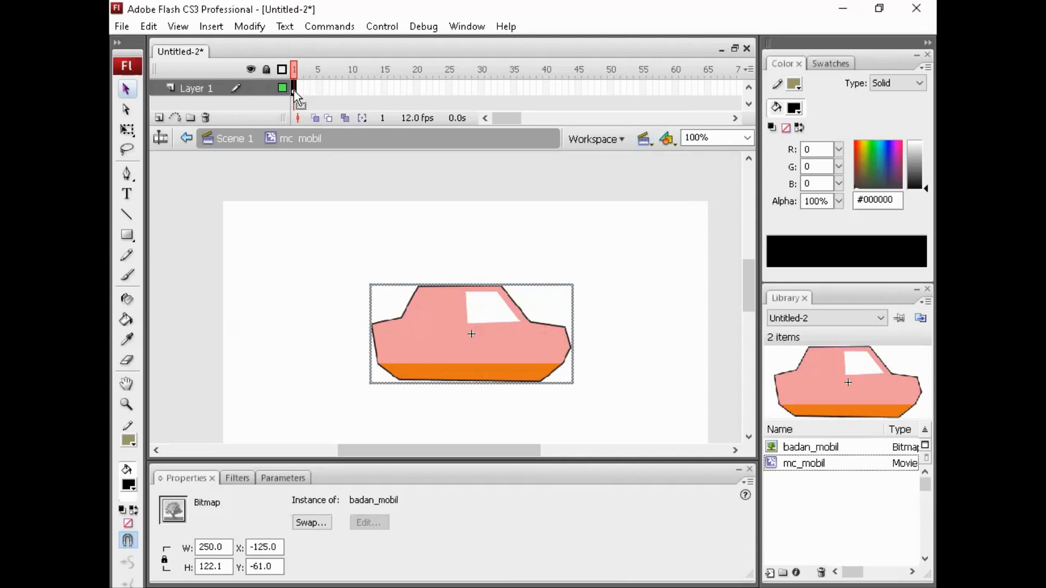
key(F6)
drag(299, 75, 300, 79)
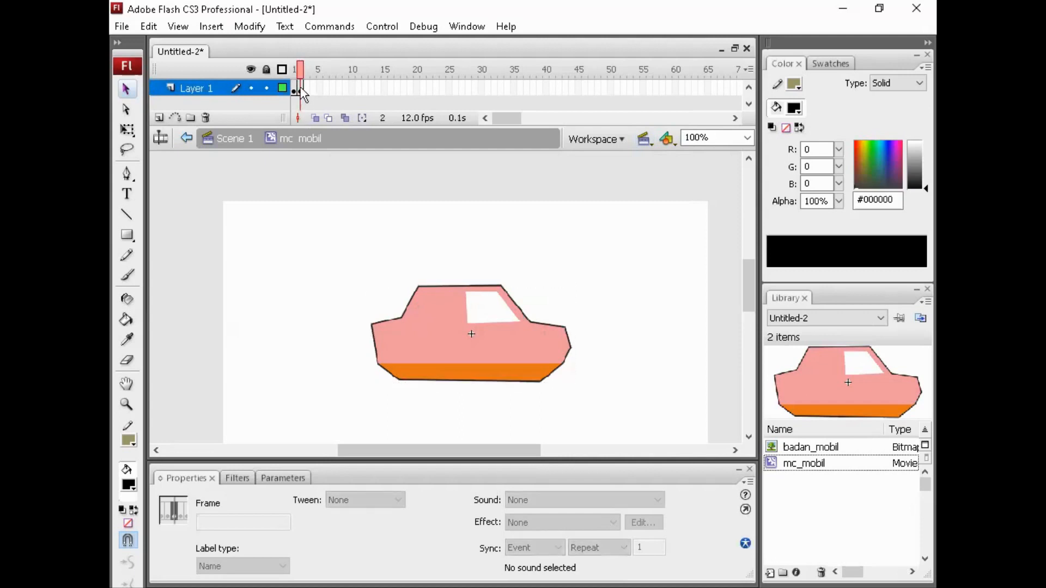
Step: Rotate the car body in frame 2 by 1 degree with Scale and Rotate, keeping the scale at 100%
click(300, 89)
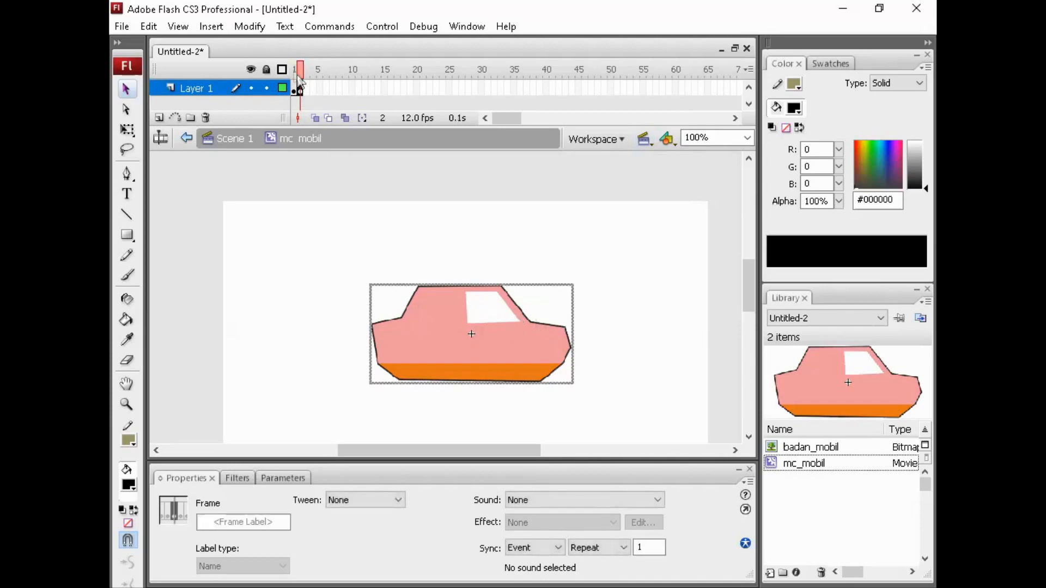
click(248, 26)
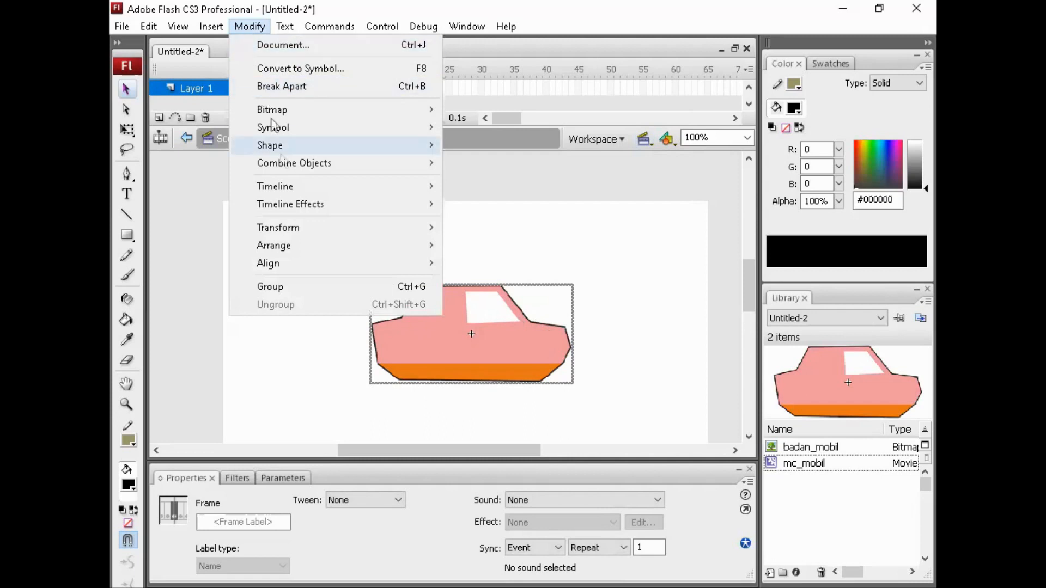
mouse_move(330, 230)
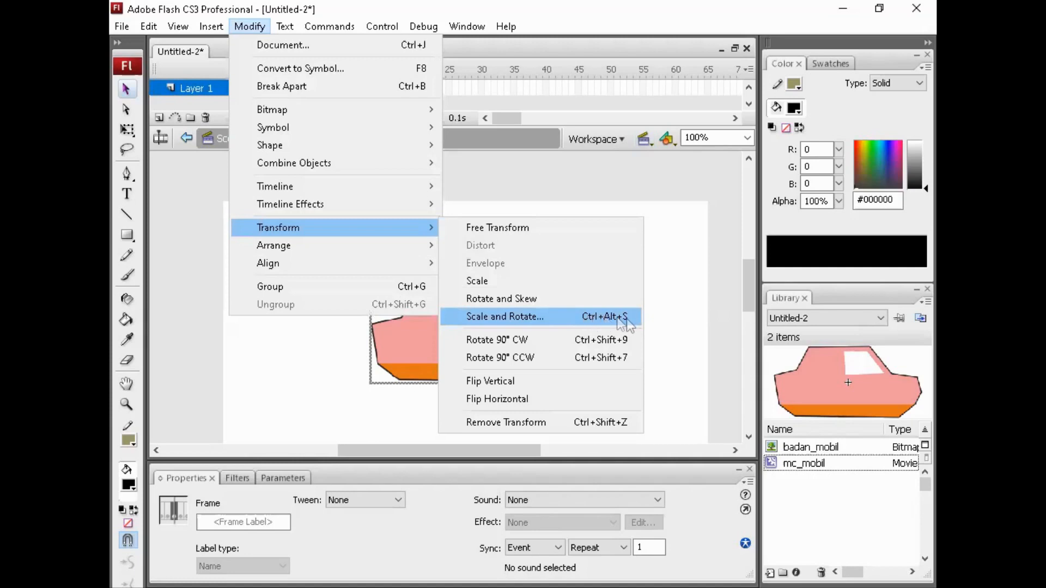
click(496, 314)
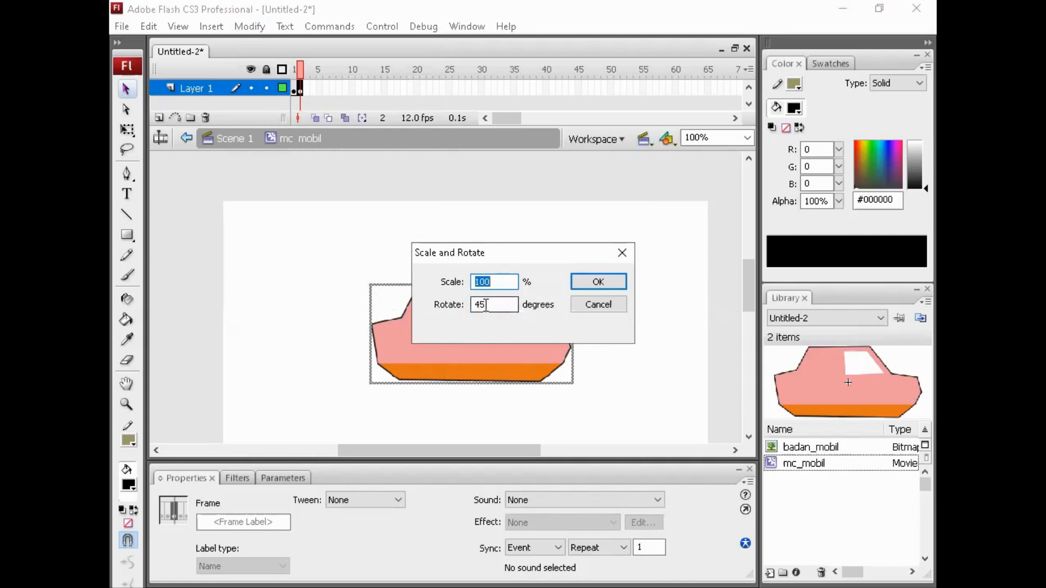
drag(489, 305, 472, 311)
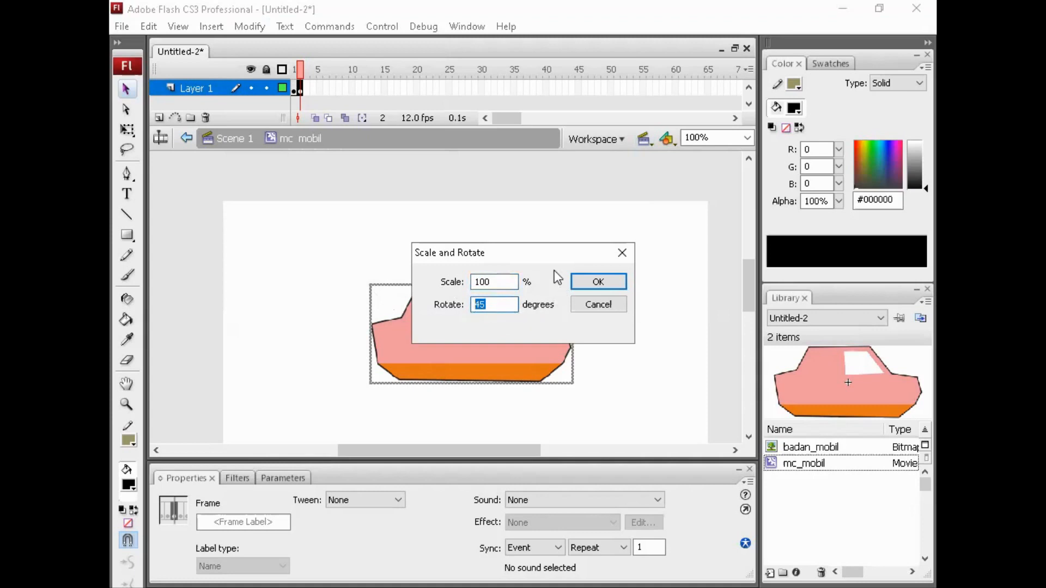
text(1)
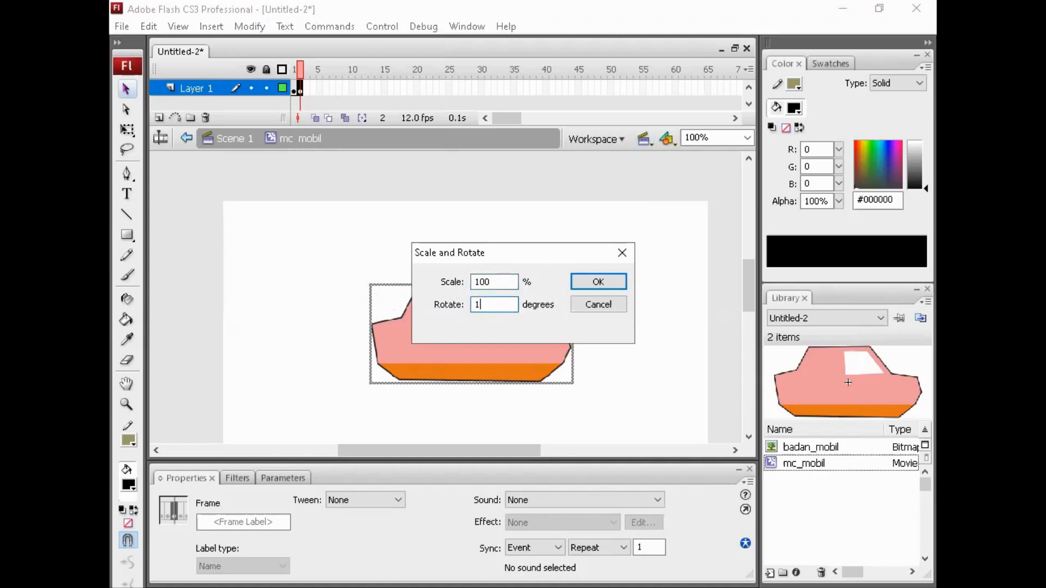
click(598, 284)
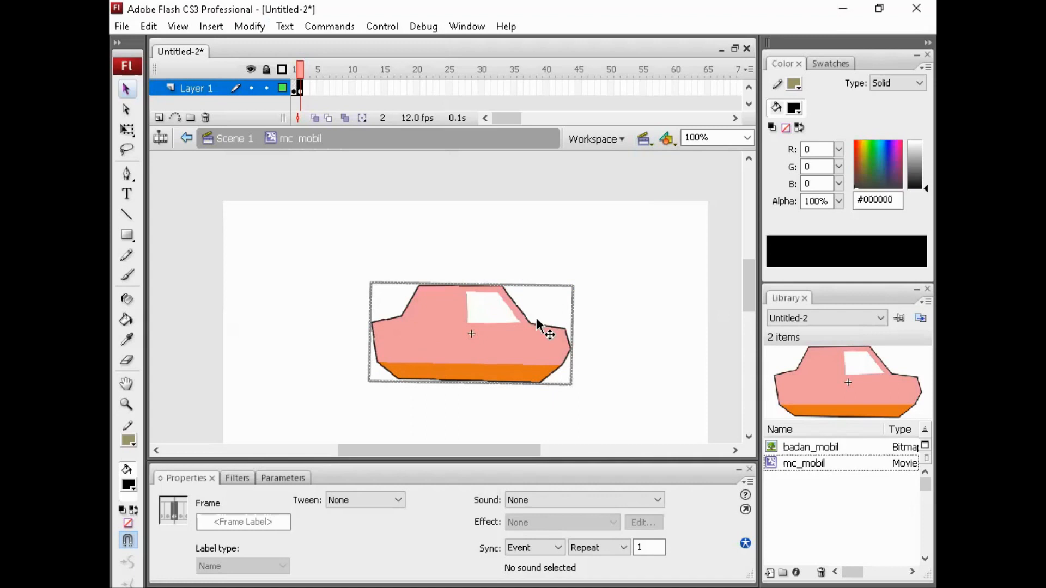
Step: Scrub between the two frames of mc_mobil to preview the motion, and return to Scene 1
click(299, 70)
drag(305, 70, 297, 70)
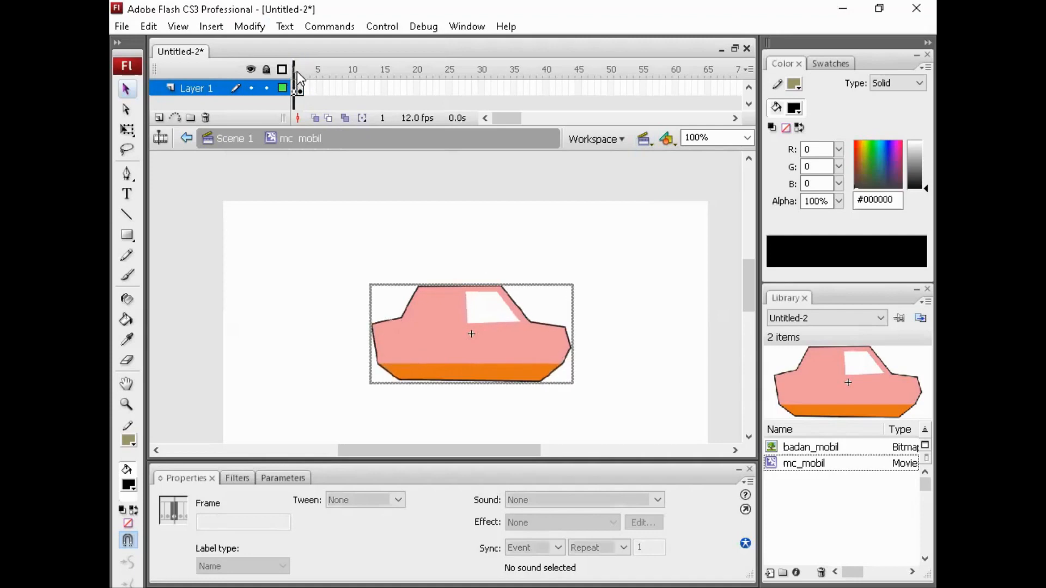
click(235, 139)
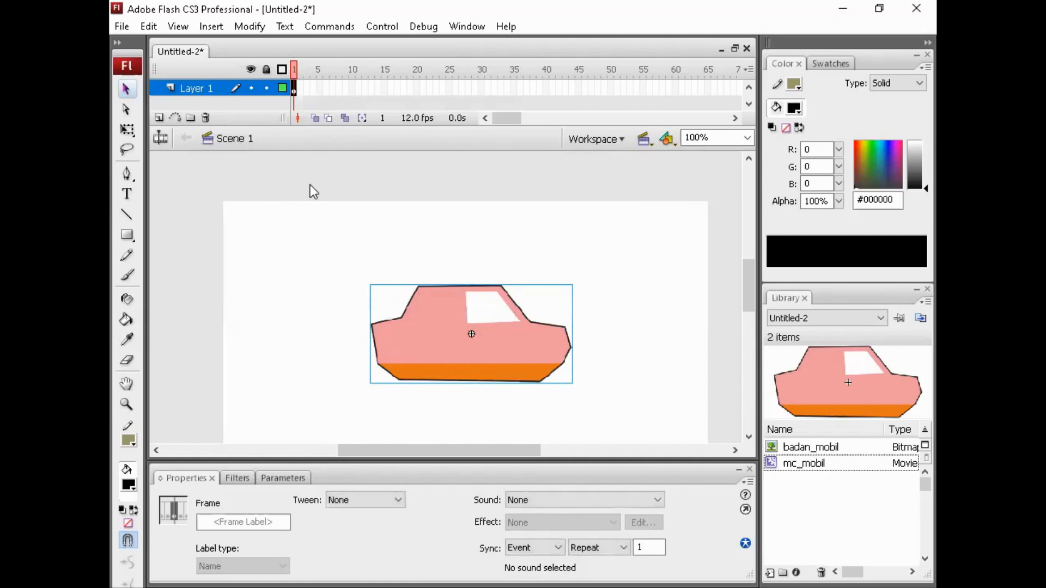
Step: Test the movie to check the car's shaking motion, and close the preview
key(ctrl+Return)
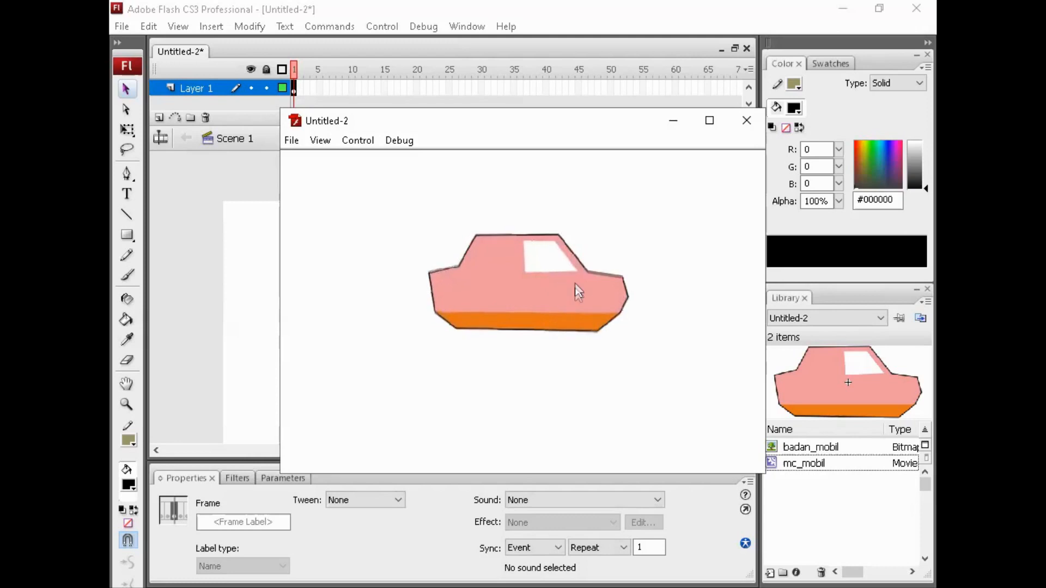
click(748, 123)
click(298, 251)
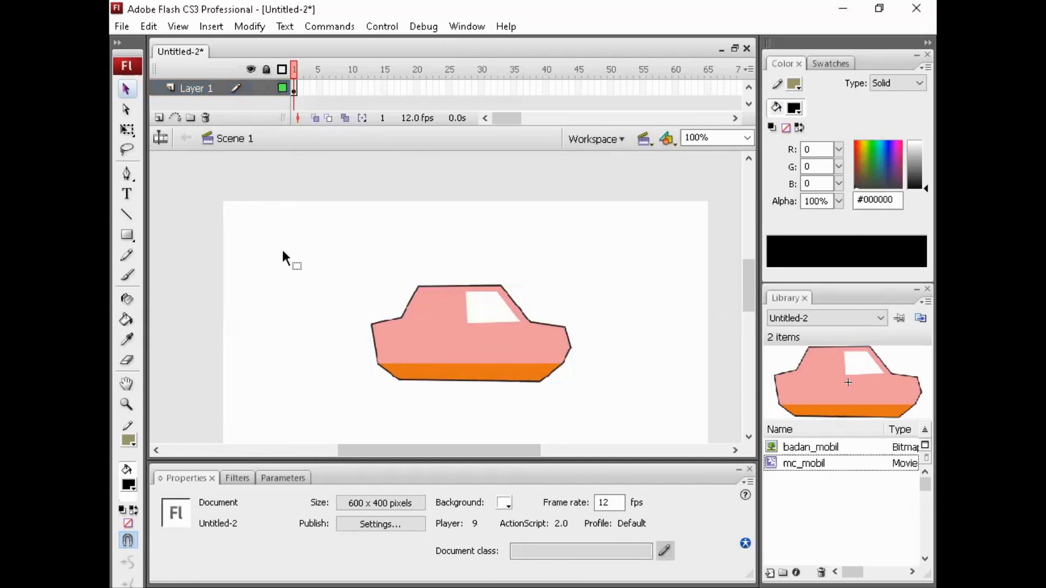
Step: Import the roda wheel image to the stage of Scene 1
click(117, 25)
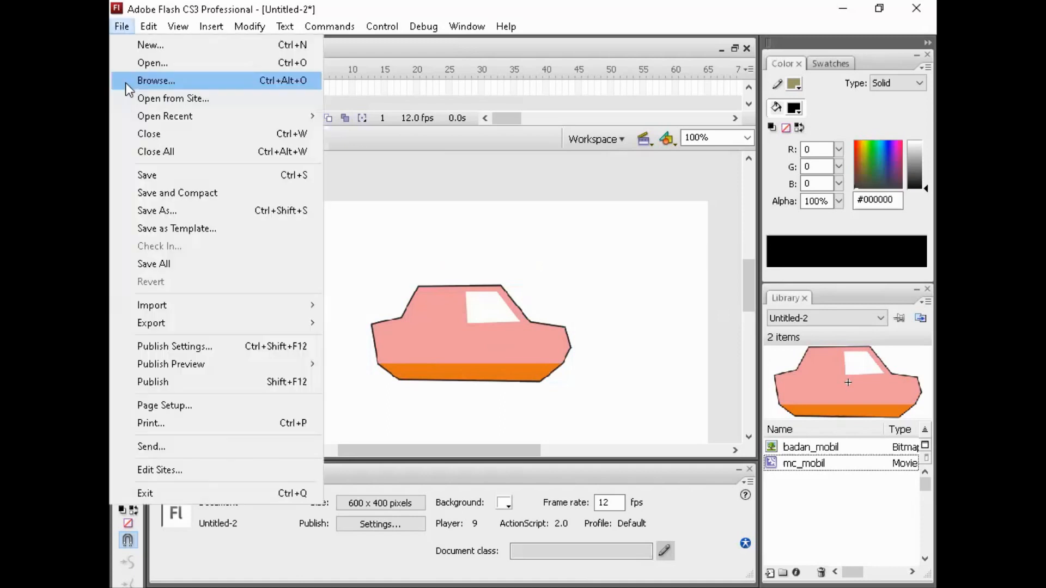
mouse_move(221, 302)
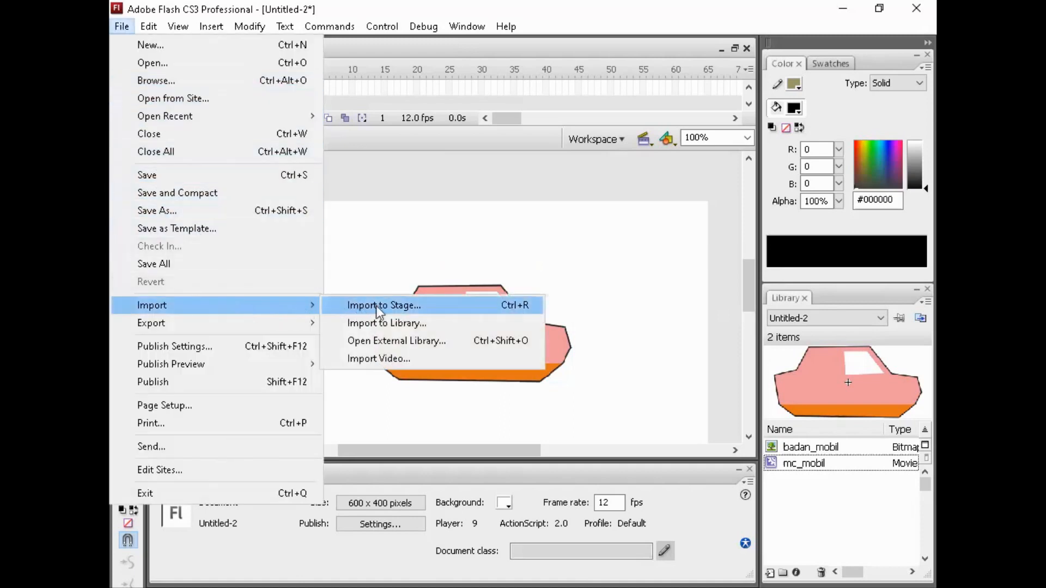
click(409, 306)
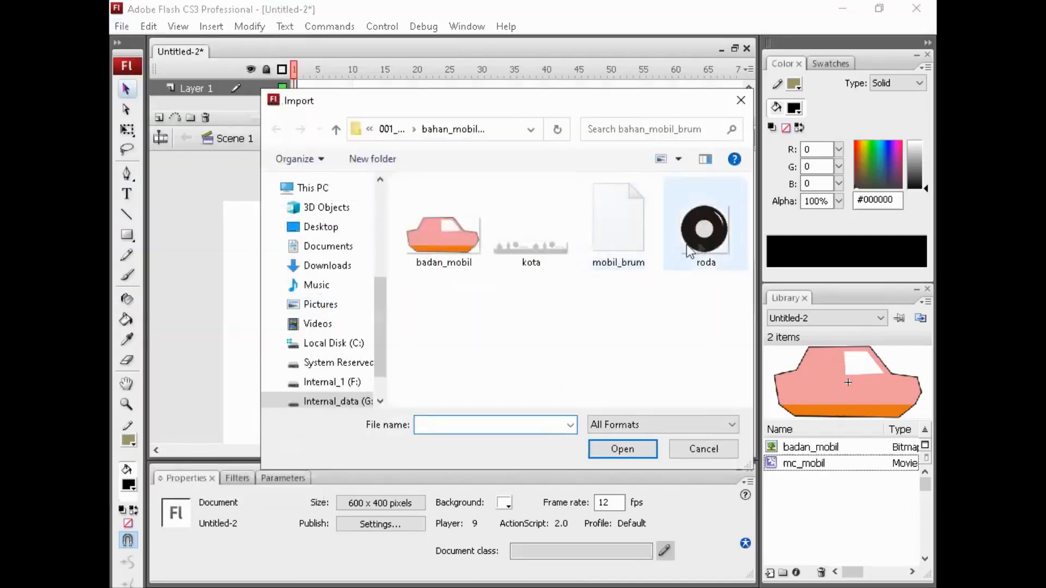
click(703, 238)
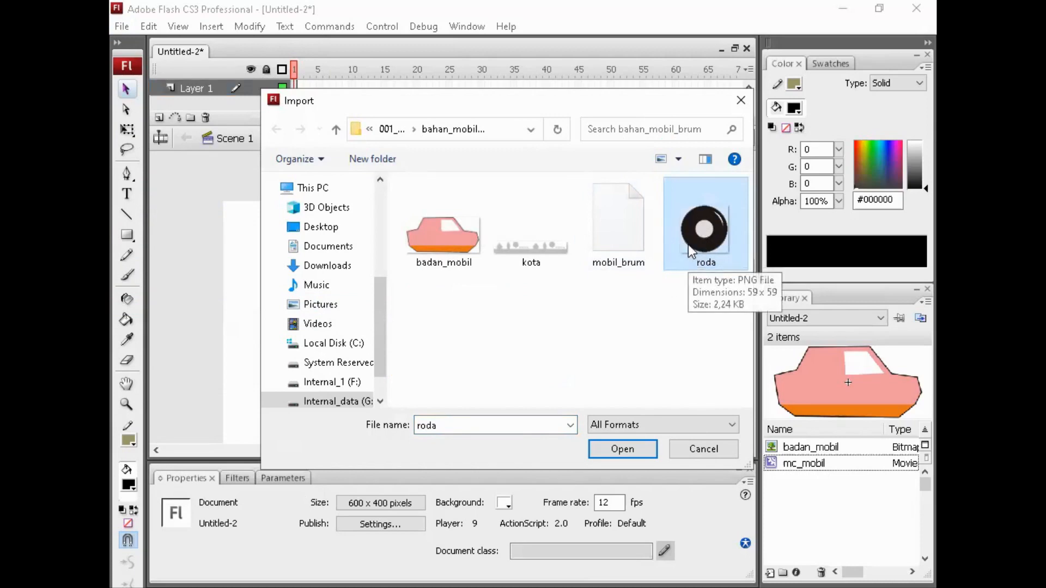
click(624, 450)
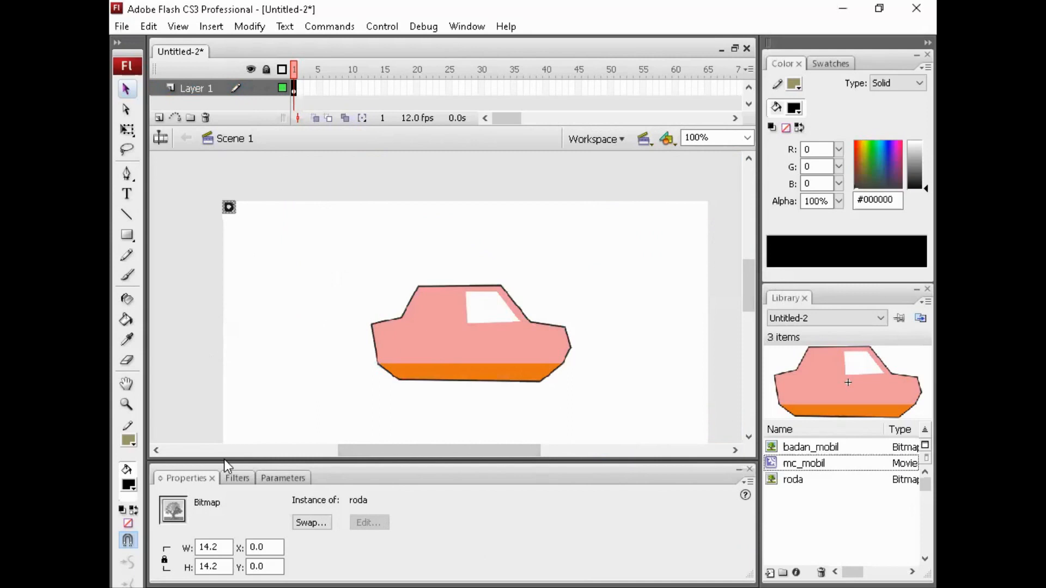
Step: Set the wheel bitmap's width to 60 px with its proportions locked
click(215, 548)
text(60)
key(Return)
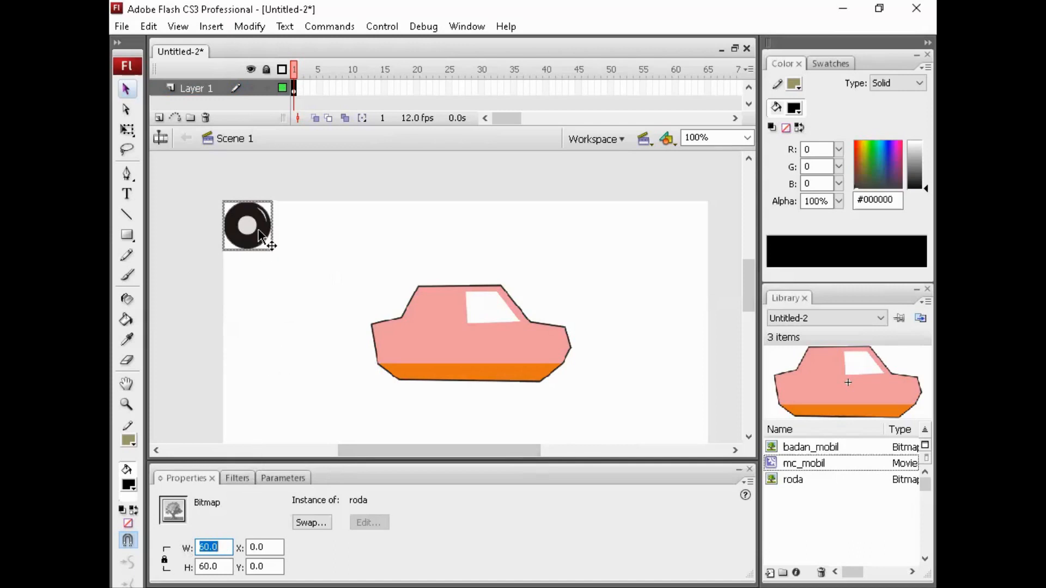
Step: Move the wheel bitmap to about X 75, Y 120 behind the car and convert it to a movie clip named mc_roda
drag(261, 235, 323, 333)
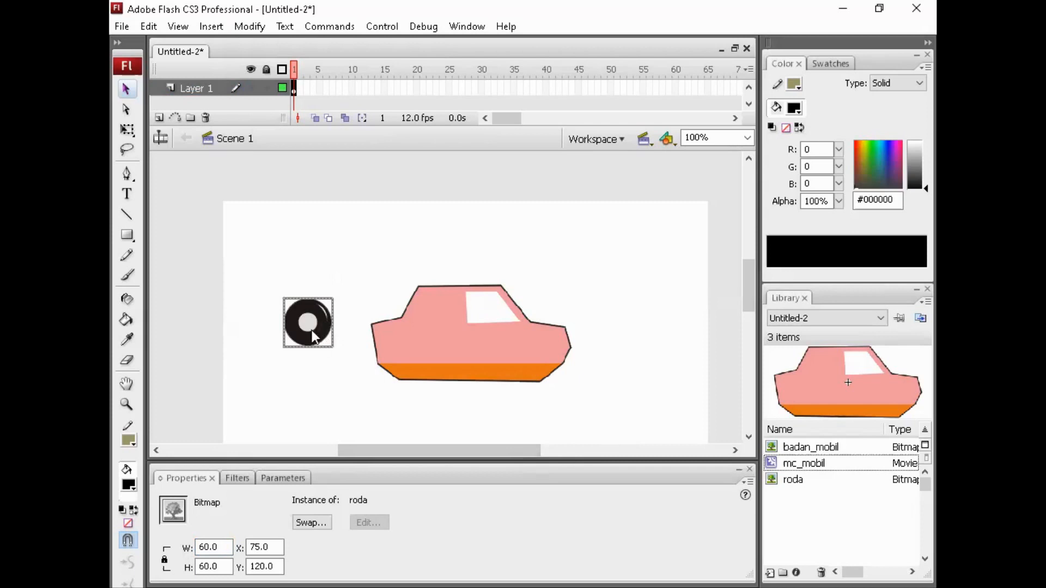
key(F8)
text(mc)
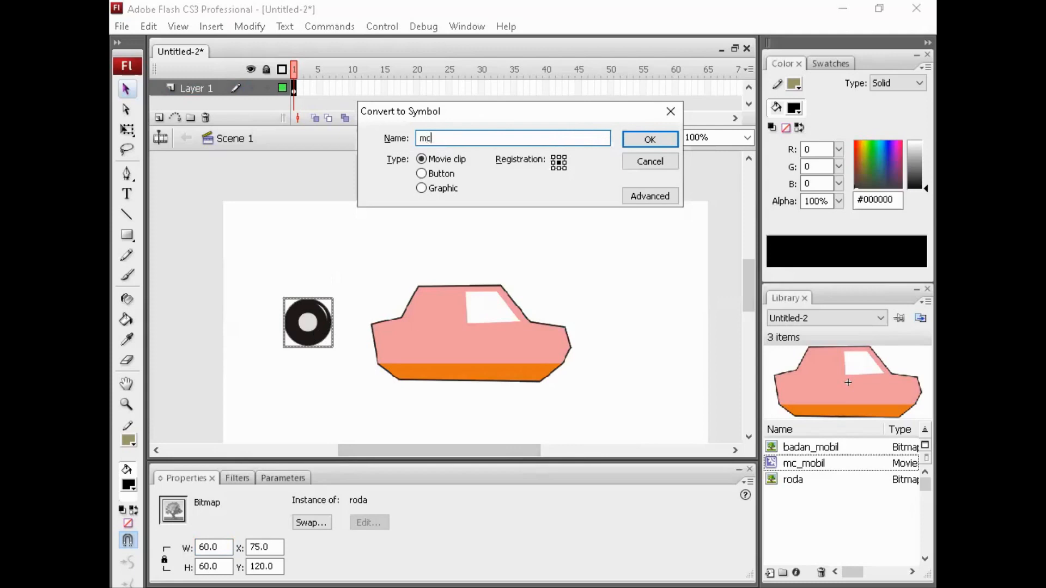
text(_roda)
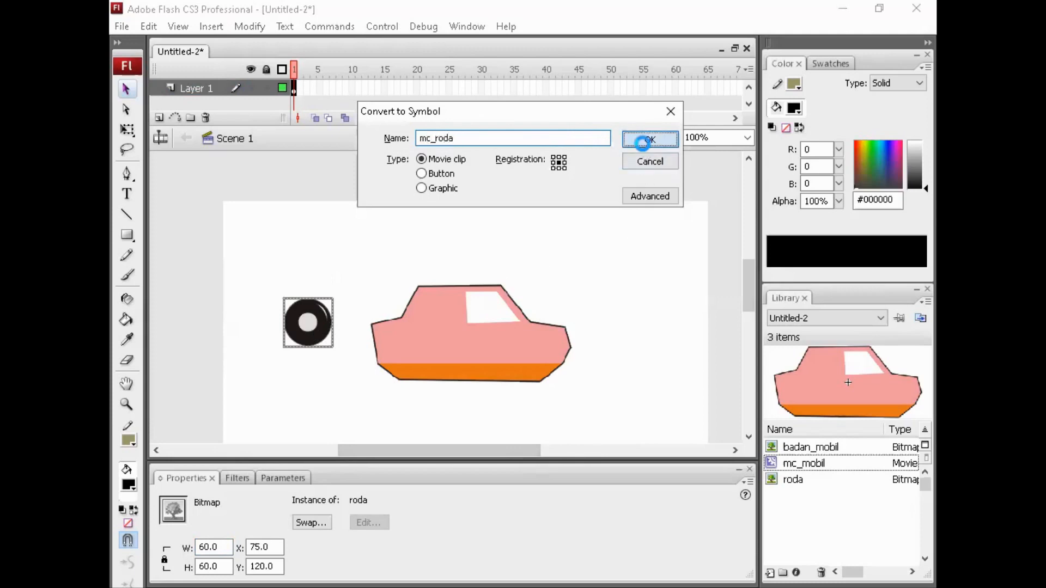
click(648, 142)
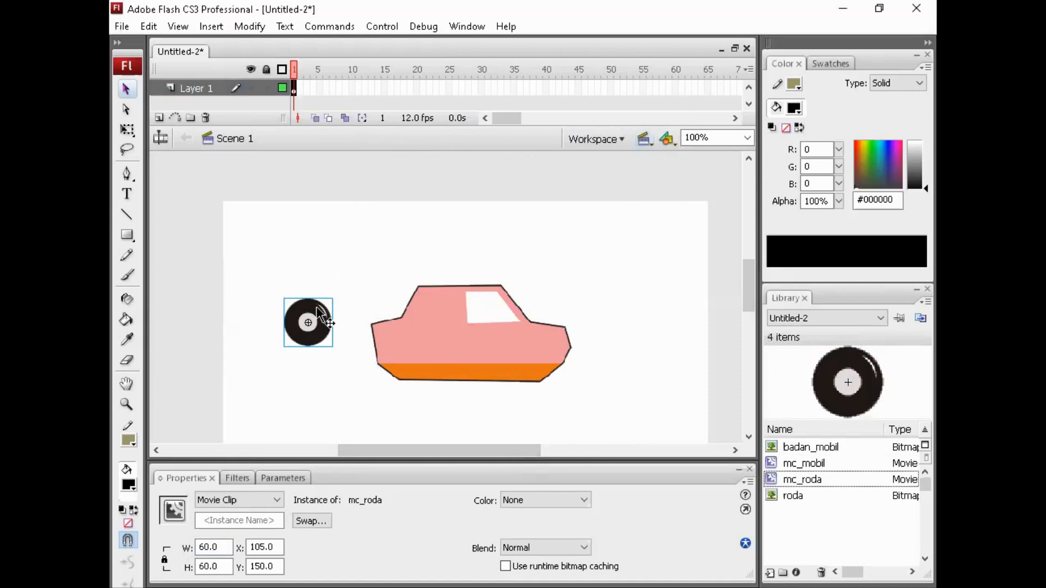
Step: Inside mc_roda, add a keyframe at frame 2 and rotate the wheel there by 45 degrees at 100% scale
double_click(322, 315)
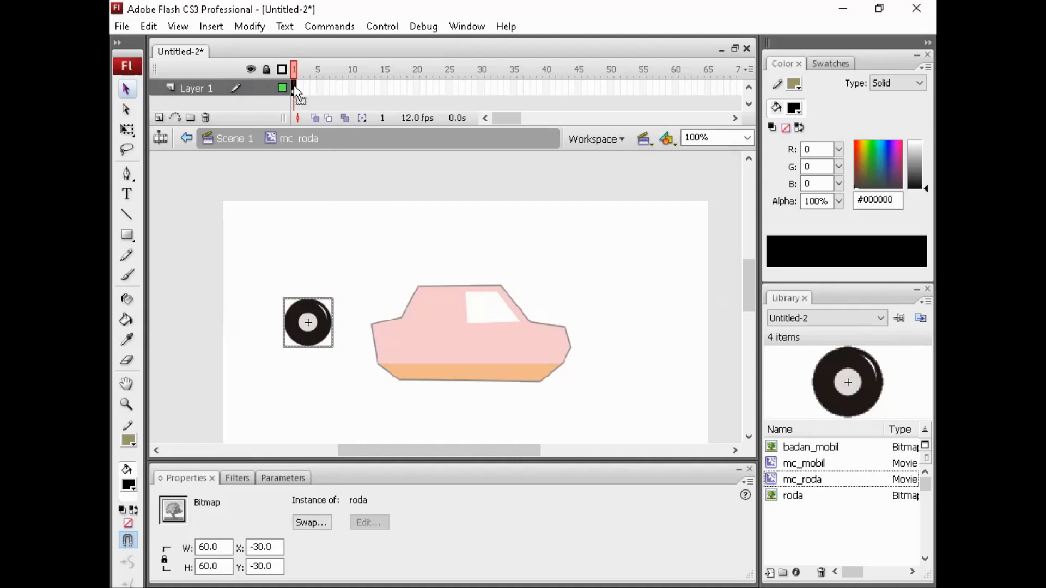
key(F6)
click(251, 26)
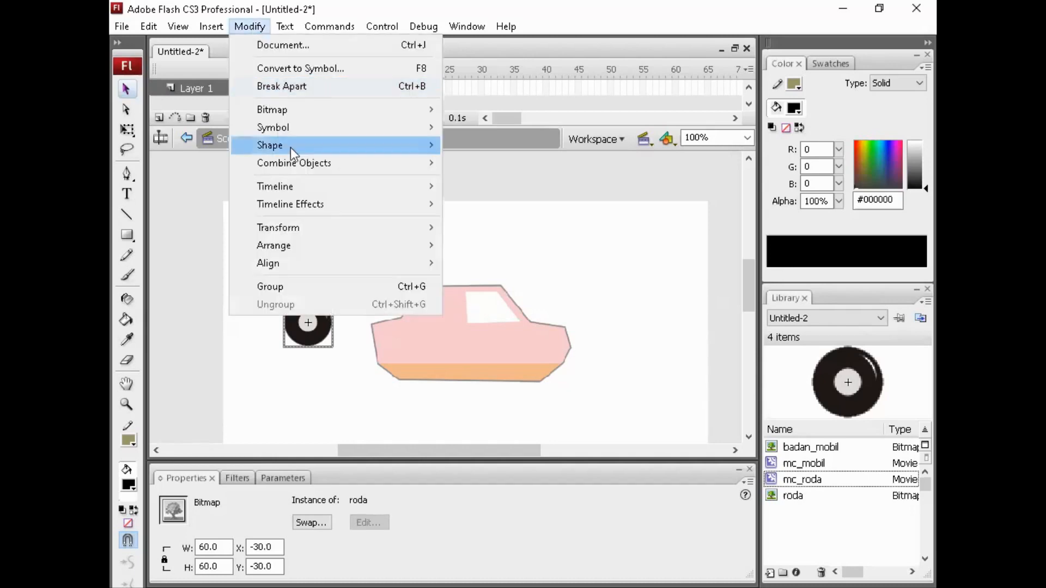
mouse_move(343, 234)
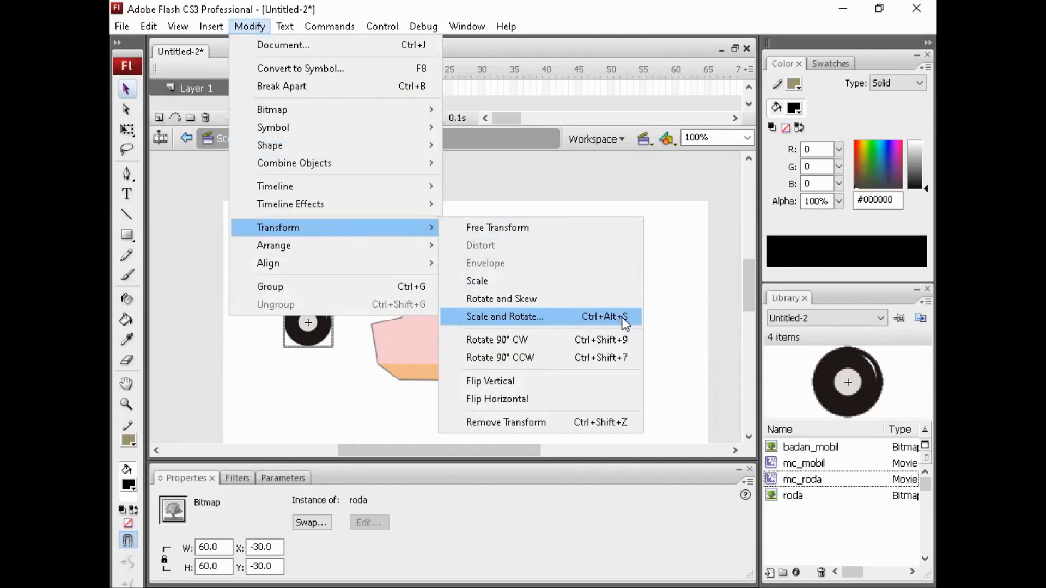
click(591, 316)
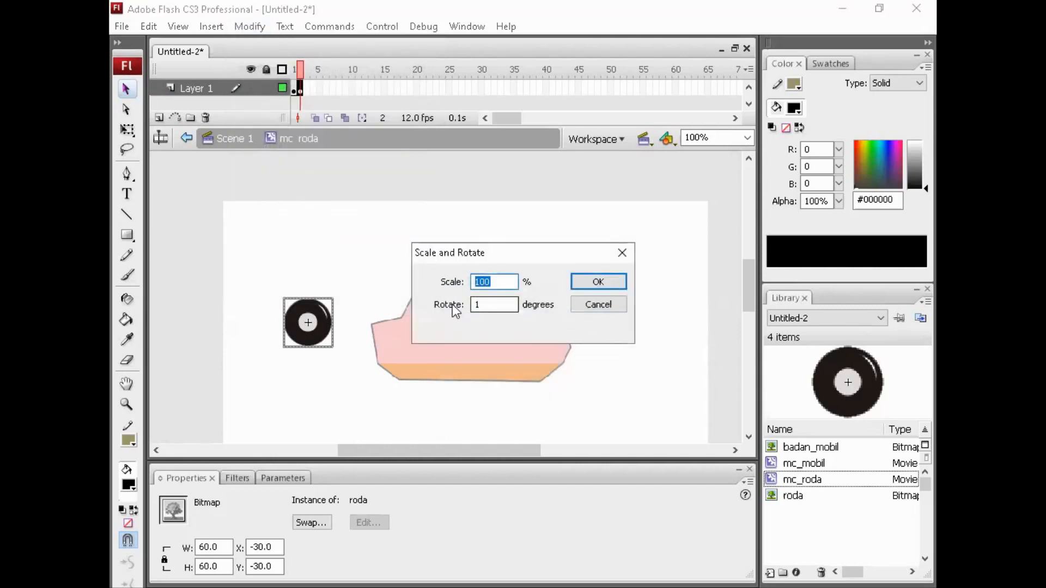
drag(516, 304, 467, 310)
text(45)
click(598, 281)
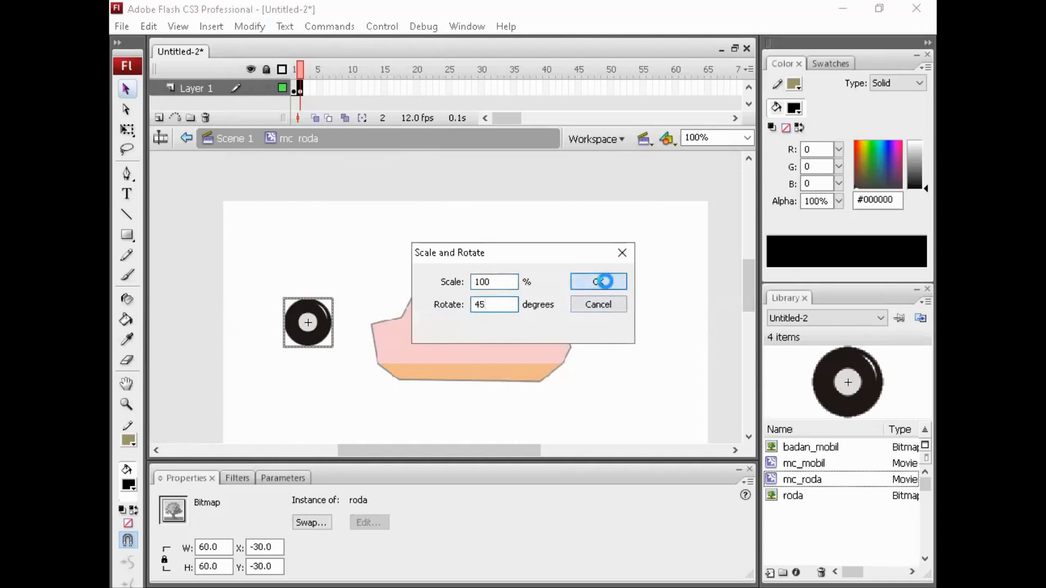
click(299, 67)
key(Return)
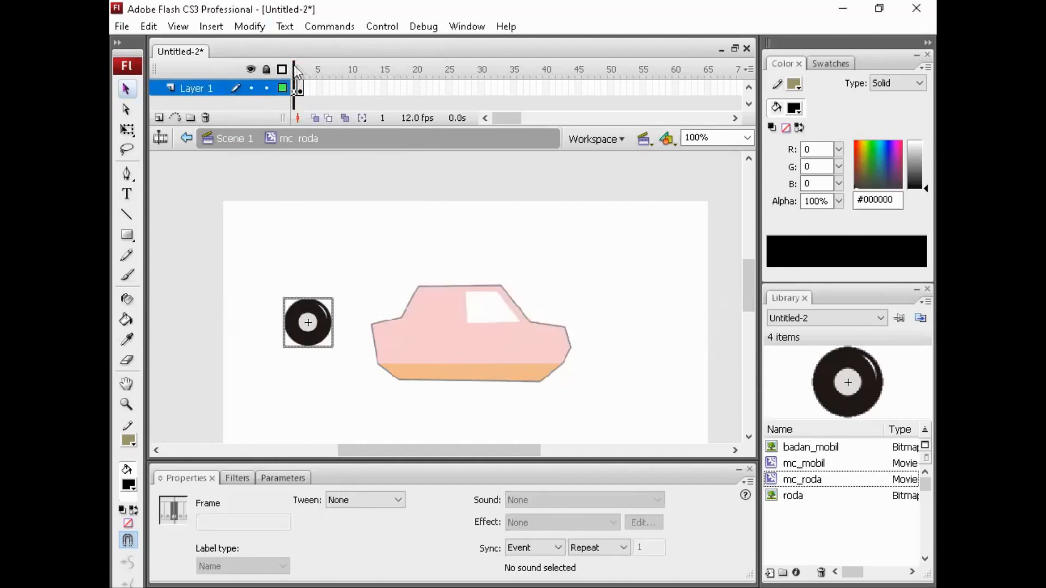
Step: Add keyframes at frames 3 and 4 of mc_roda, rotating the wheel a further 45 degrees in each
click(300, 89)
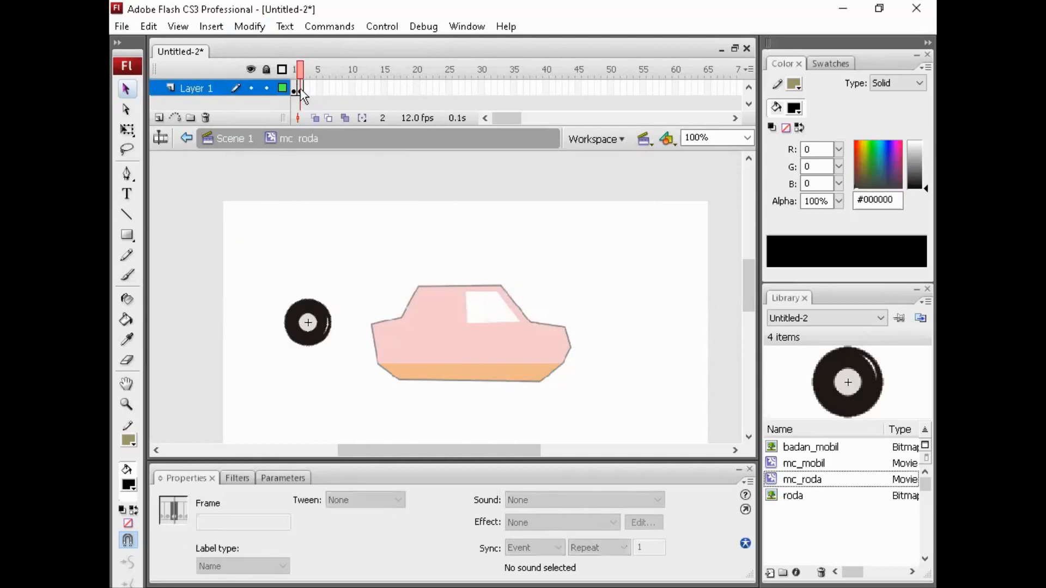
key(F6)
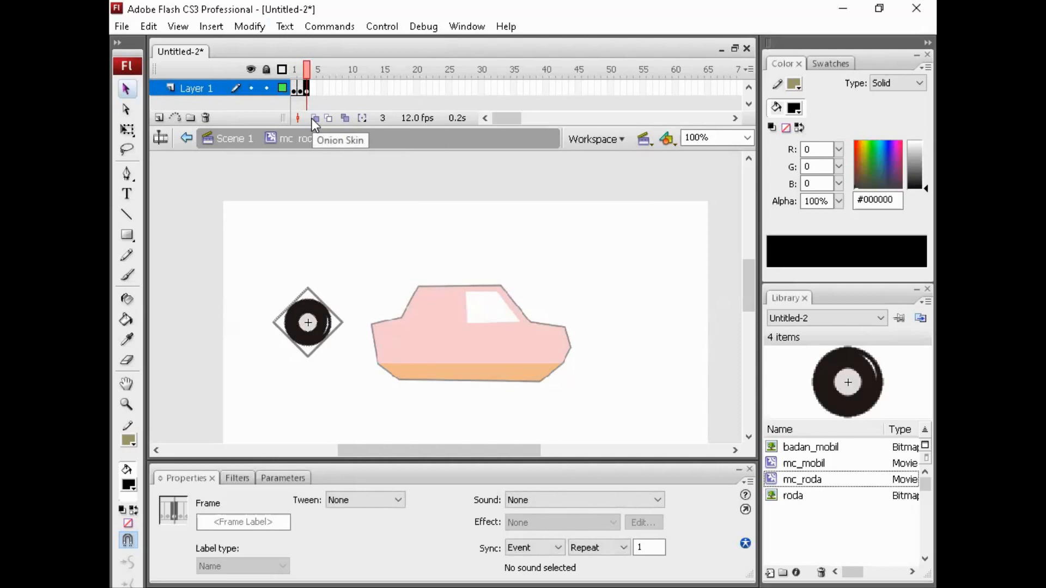
key(ctrl+alt+s)
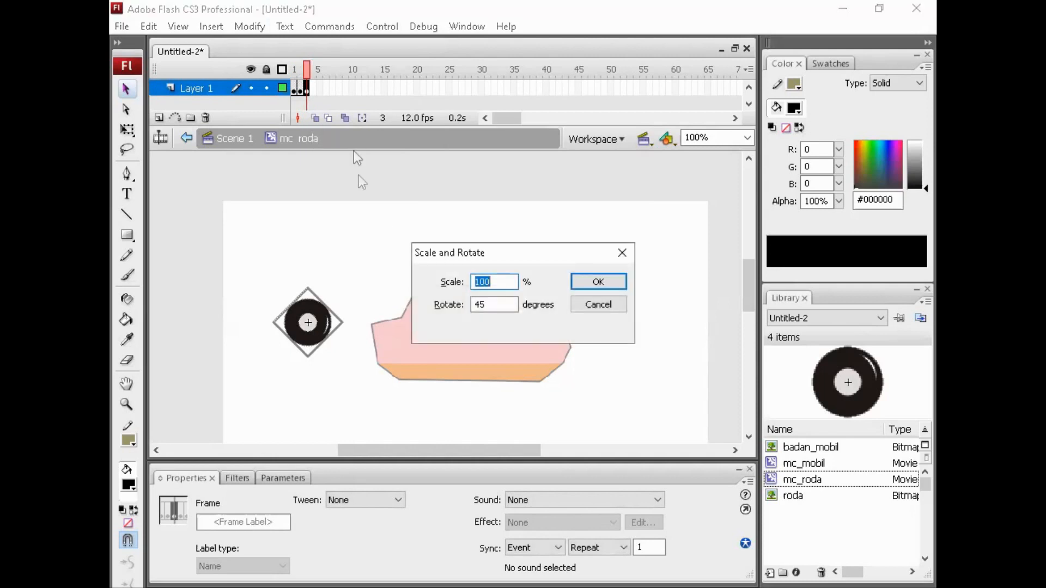
click(600, 280)
key(F6)
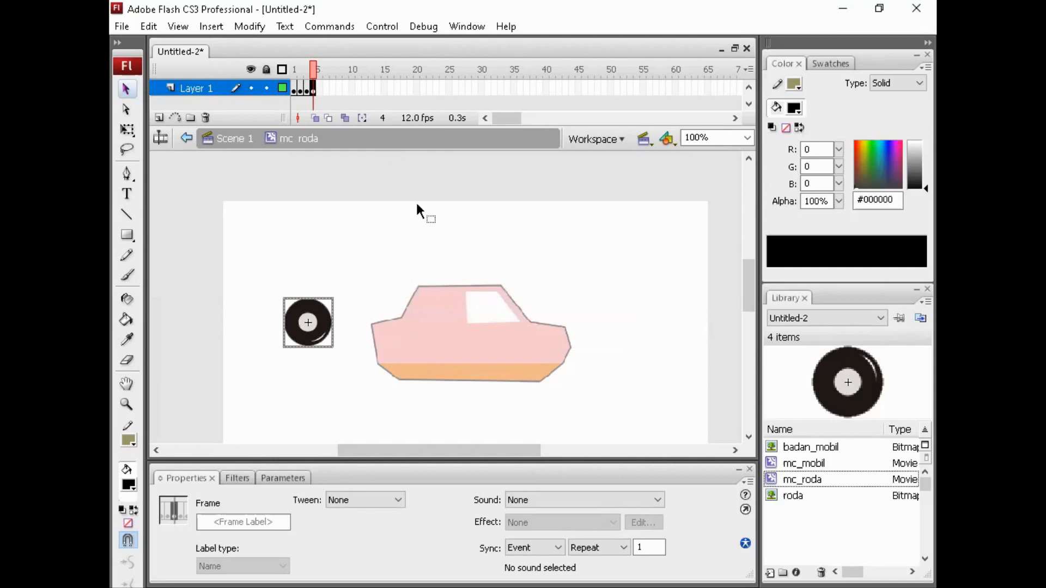
key(ctrl+alt+s)
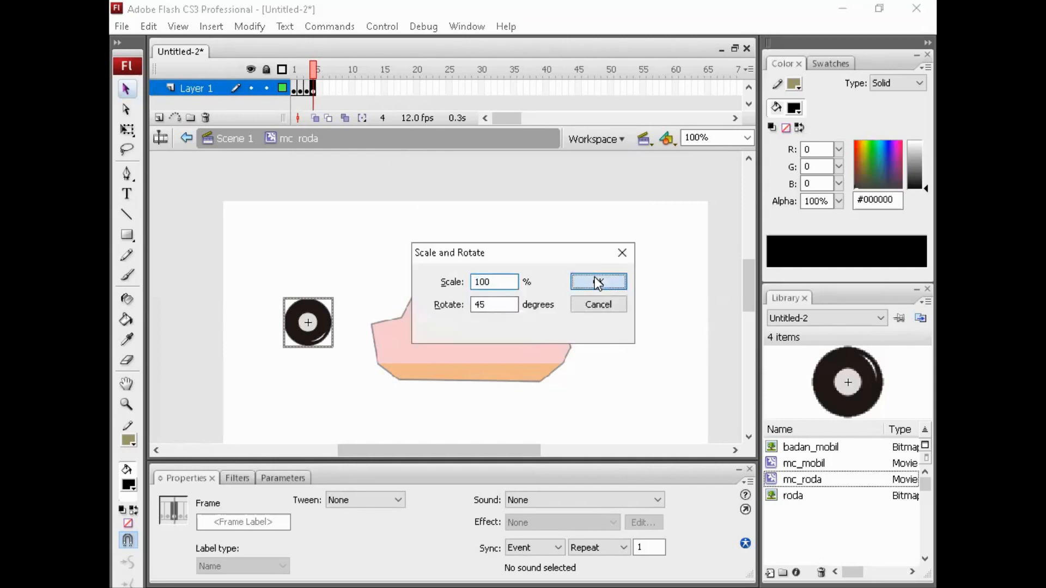
click(597, 283)
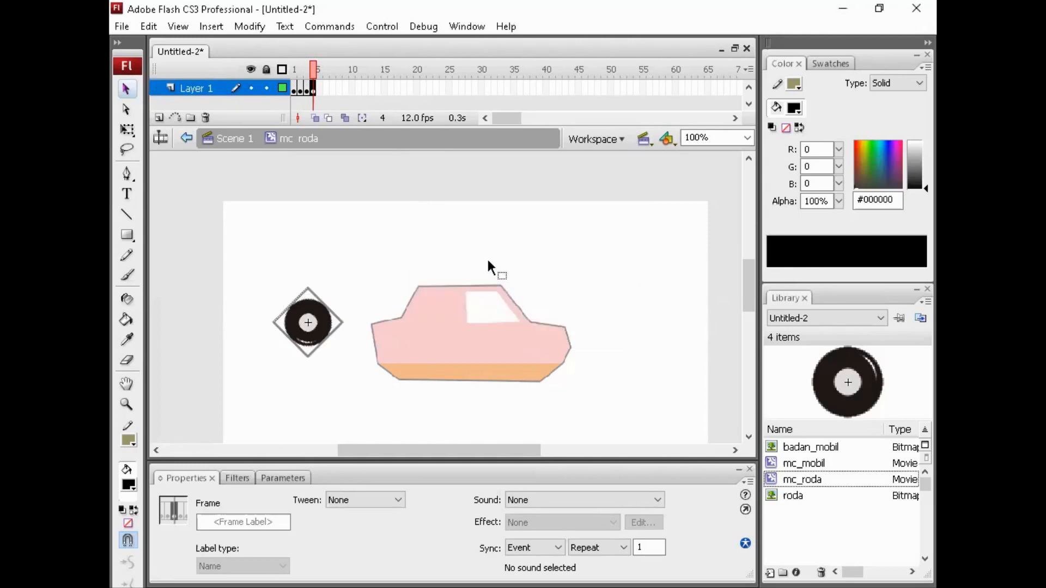
Step: Add keyframes at frames 5 and 6 of mc_roda, rotating the wheel another 45 degrees in each
key(F6)
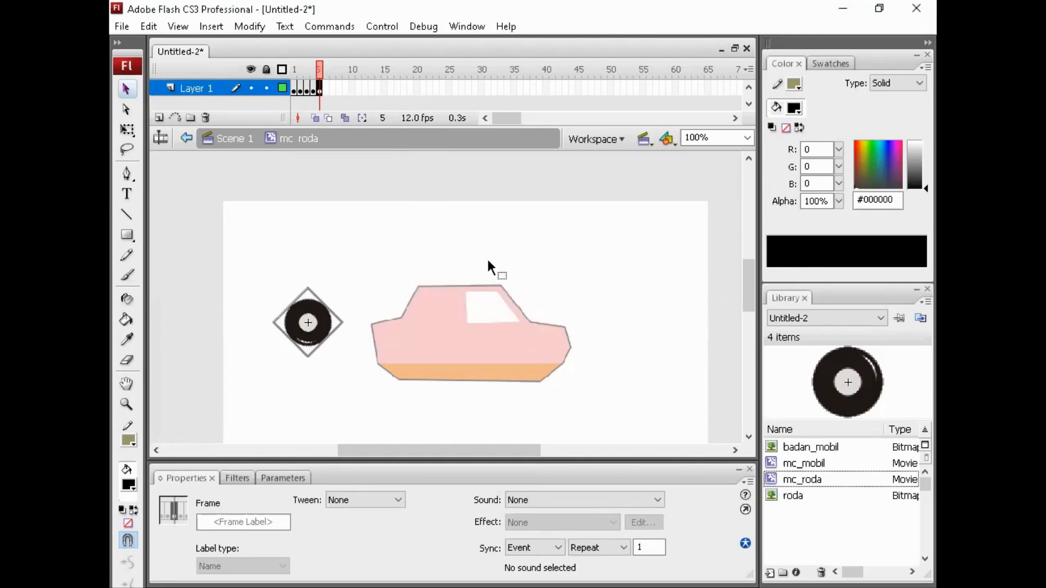
key(ctrl+alt+s)
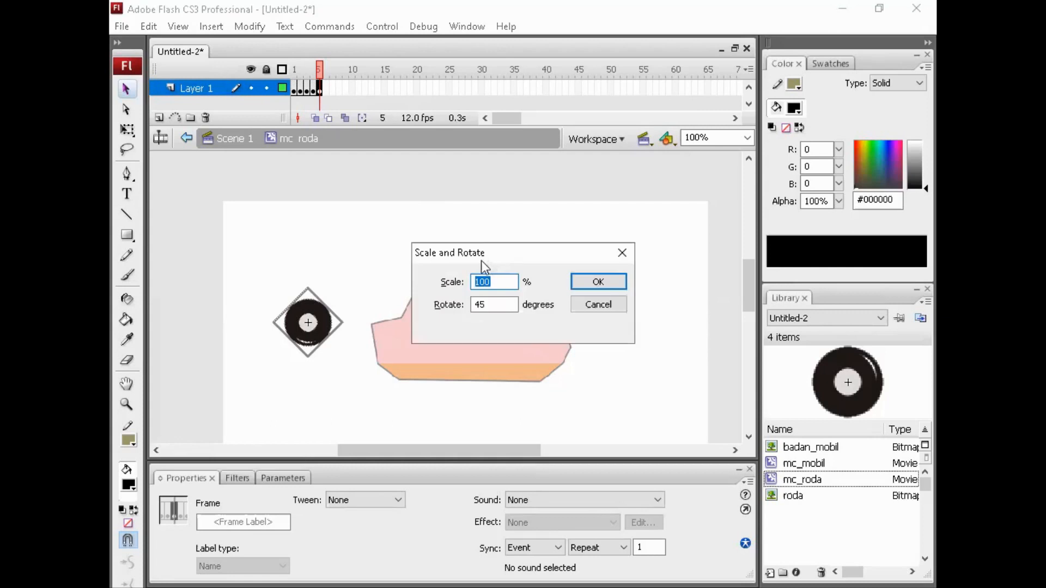
click(598, 282)
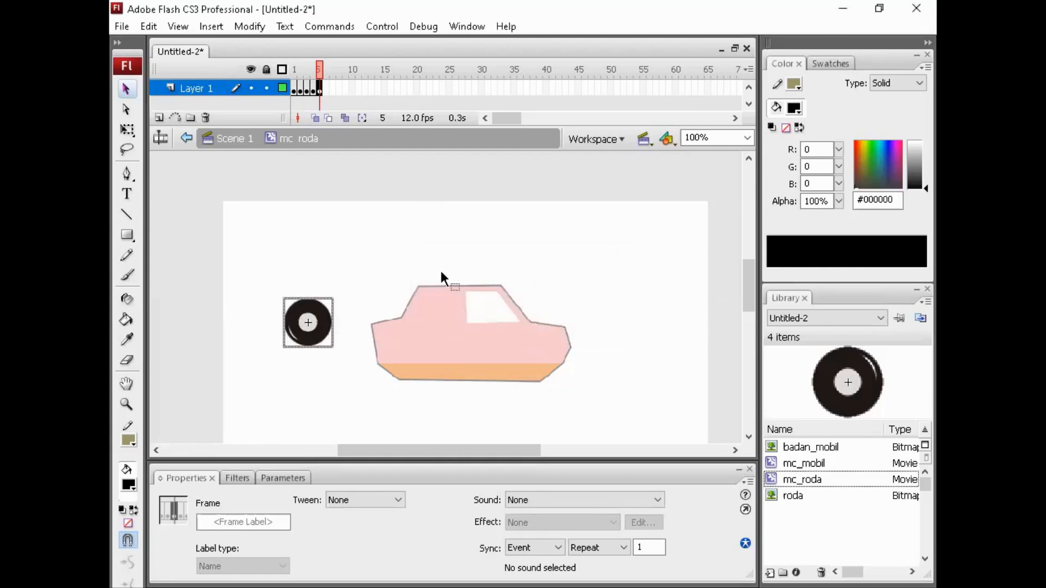
key(F6)
key(ctrl+alt+s)
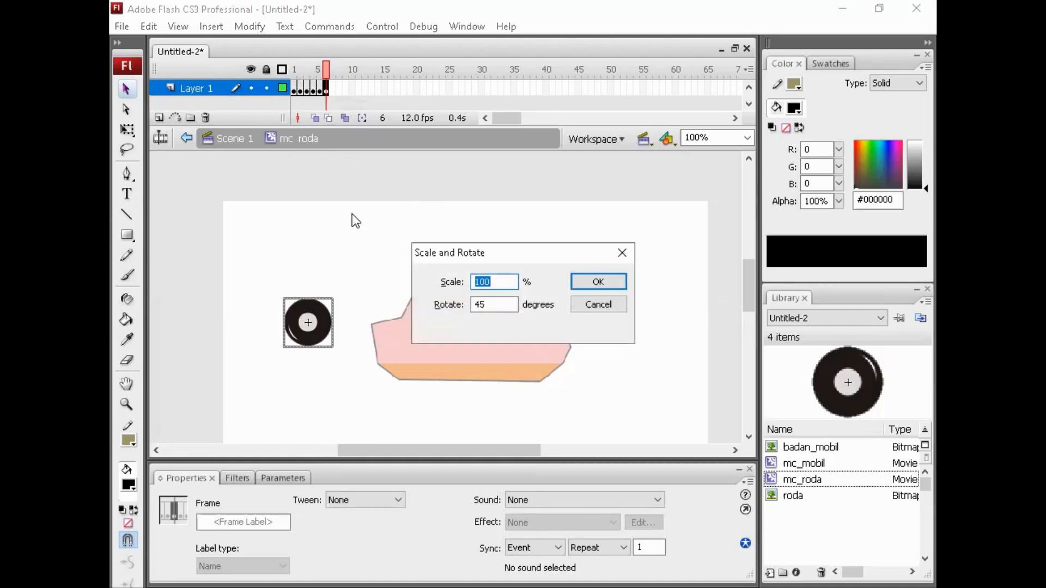
click(594, 282)
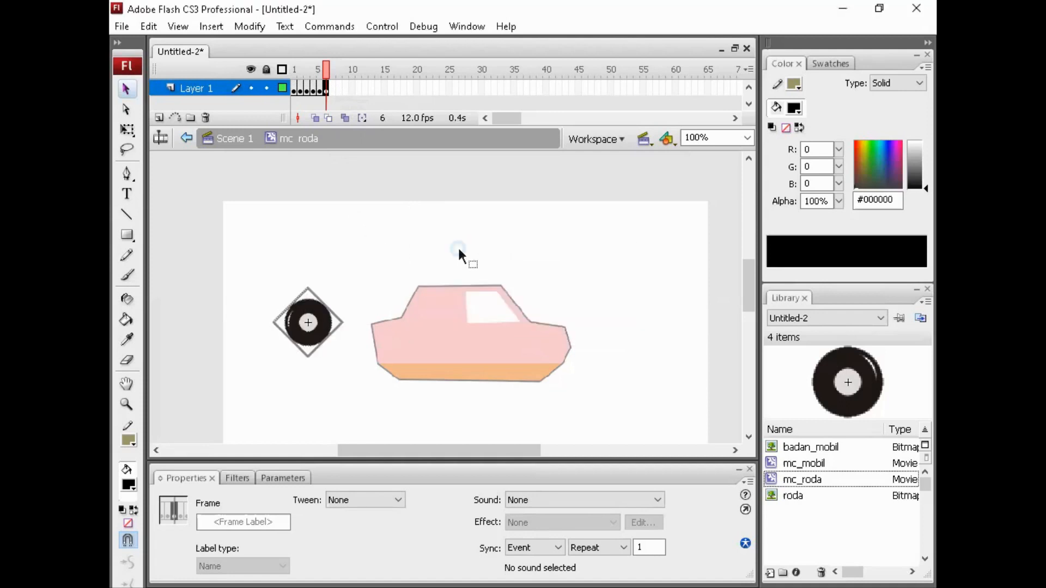
Step: Extend mc_roda with keyframes at frames 7 and 8, rotating the wheel by 45 degrees more in each
key(F6)
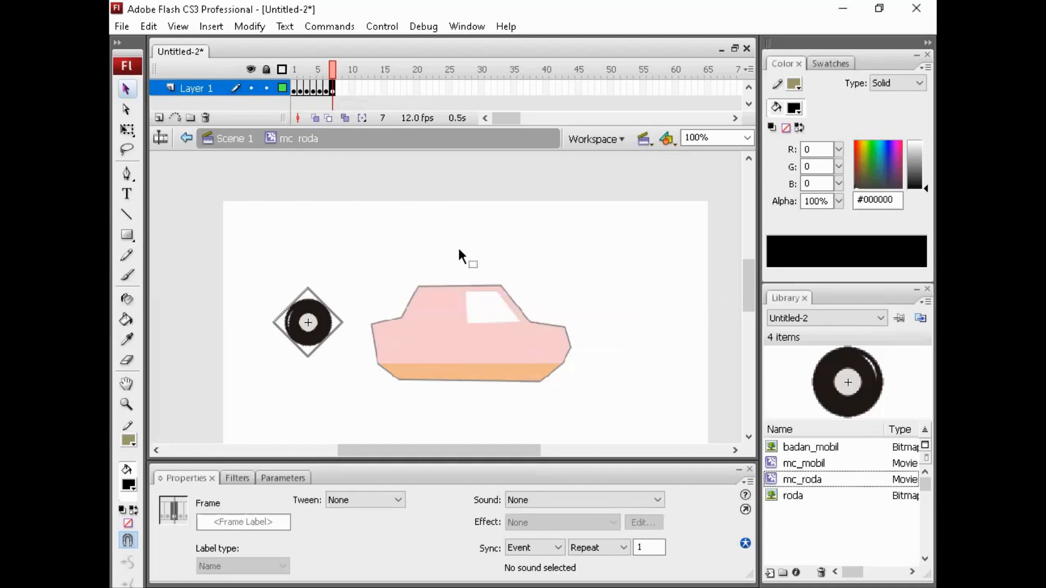
key(ctrl+alt+s)
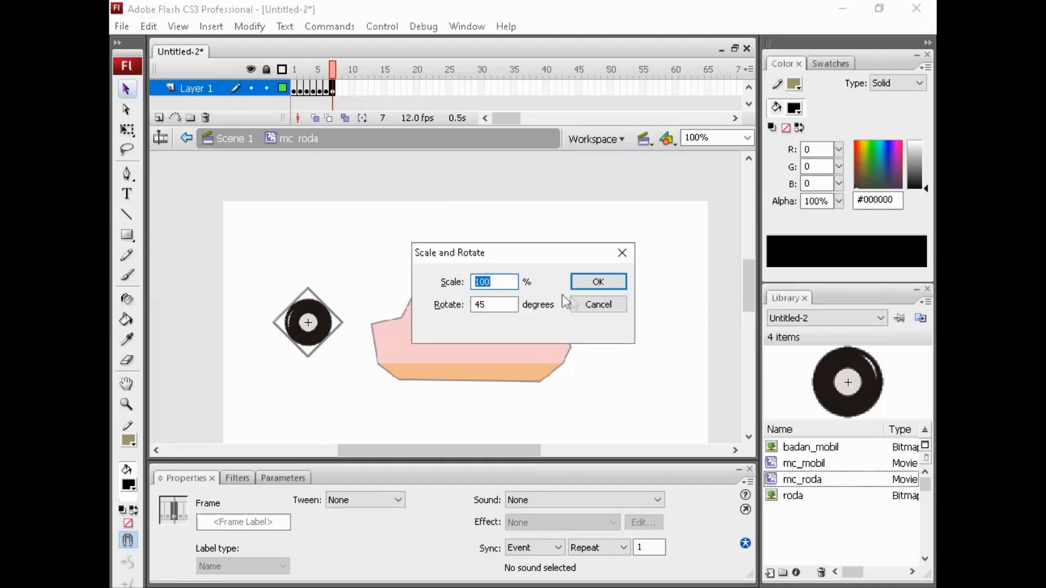
click(598, 283)
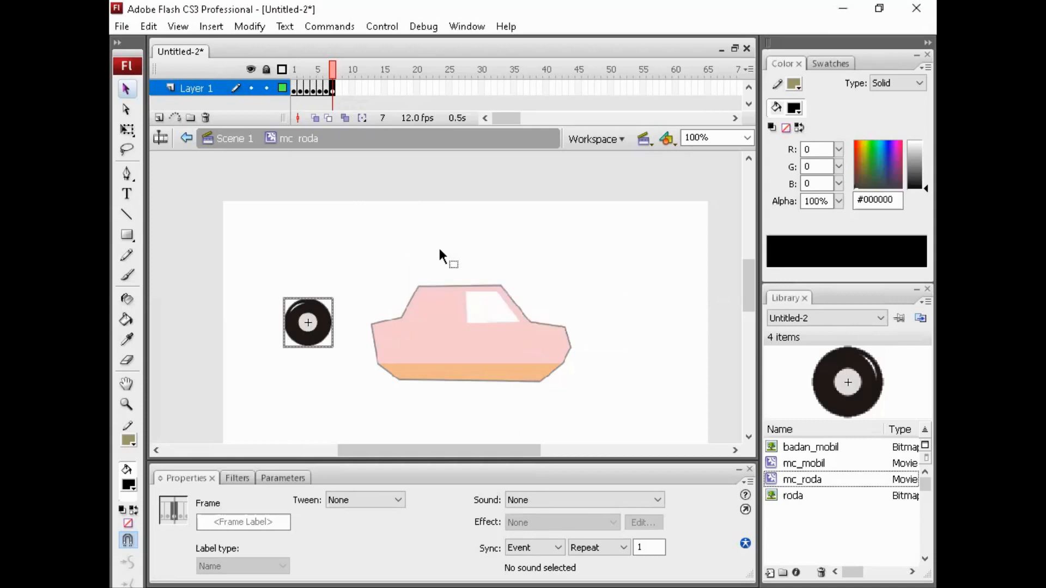
key(F6)
key(ctrl+alt+s)
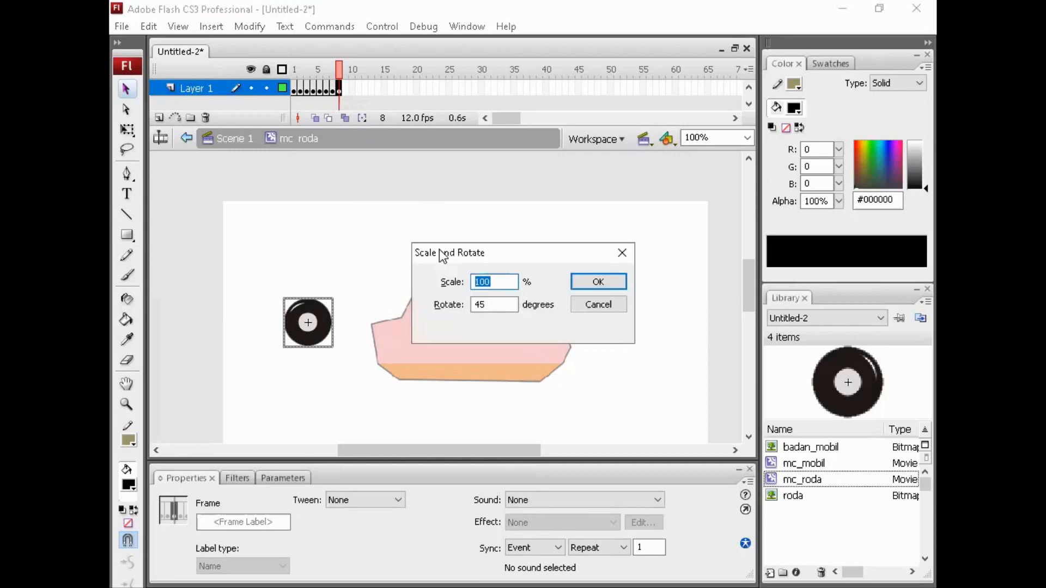
click(592, 286)
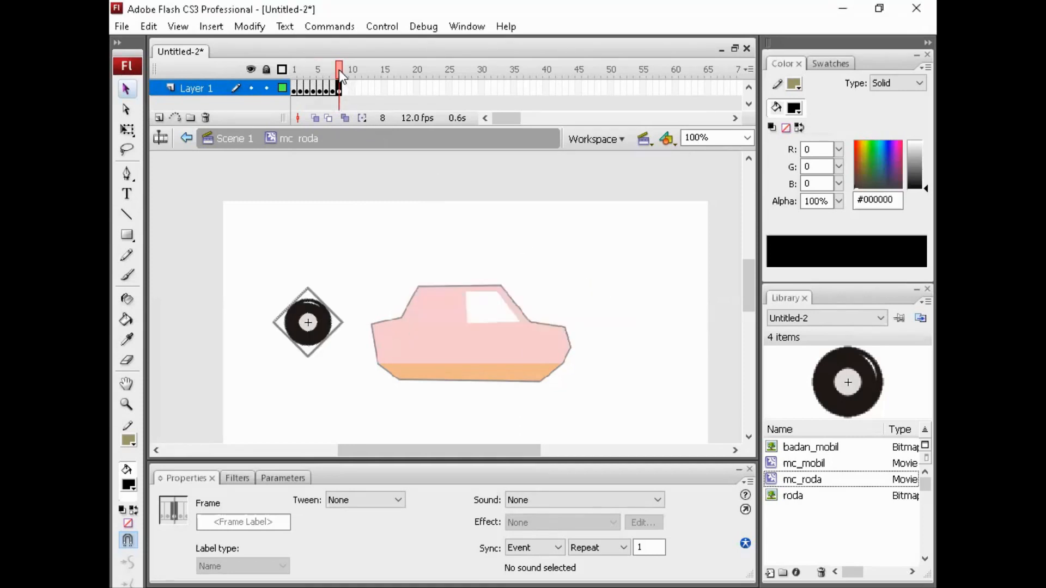
Step: Preview the wheel's rotation in the mc_roda timeline, and test the movie from Scene 1
mouse_move(340, 74)
mouse_down()
mouse_move(291, 74)
mouse_move(355, 74)
mouse_move(301, 74)
mouse_move(338, 68)
mouse_up()
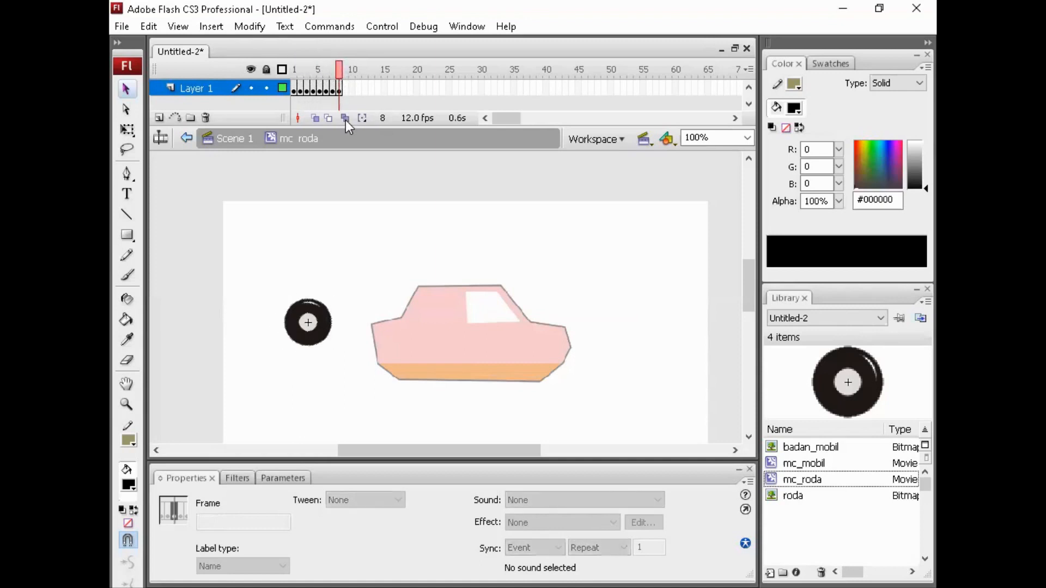
click(238, 139)
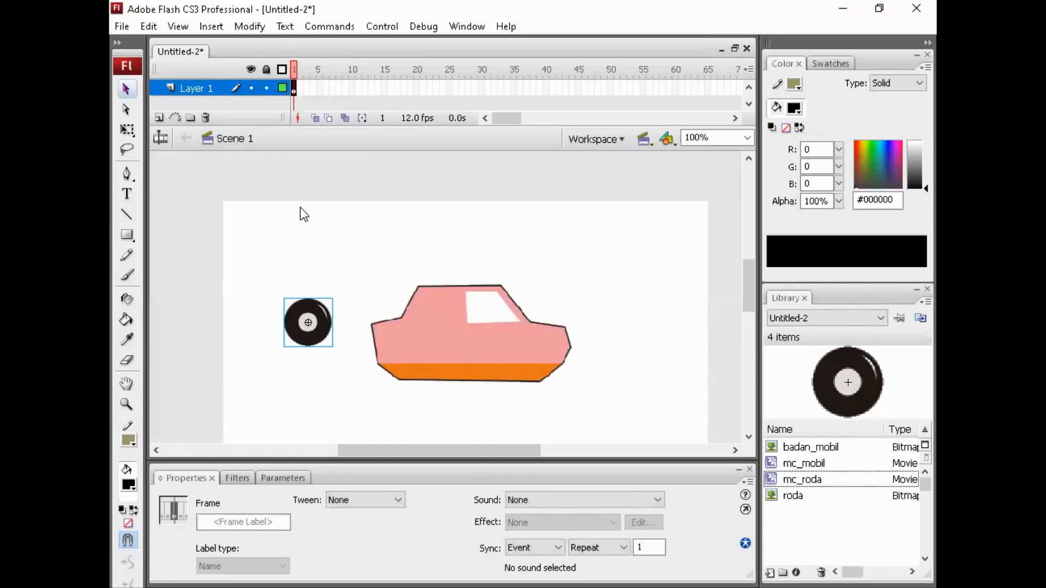
key(ctrl+Return)
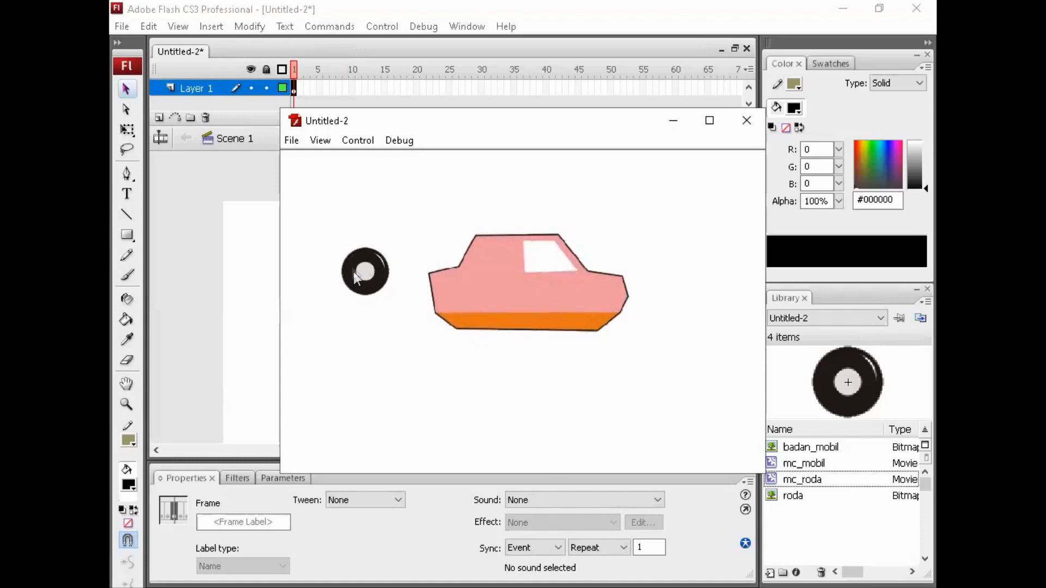
click(747, 120)
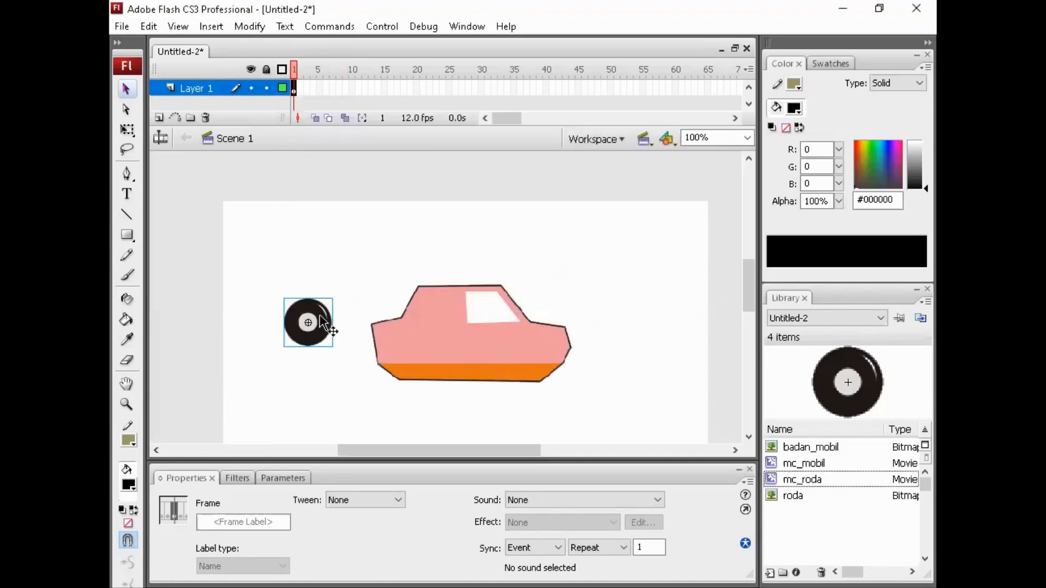
Step: Position the wheel under the car's rear at about X 248, Y 221, and a second mc_roda instance under its front at about X 361, Y 225
drag(320, 315, 436, 371)
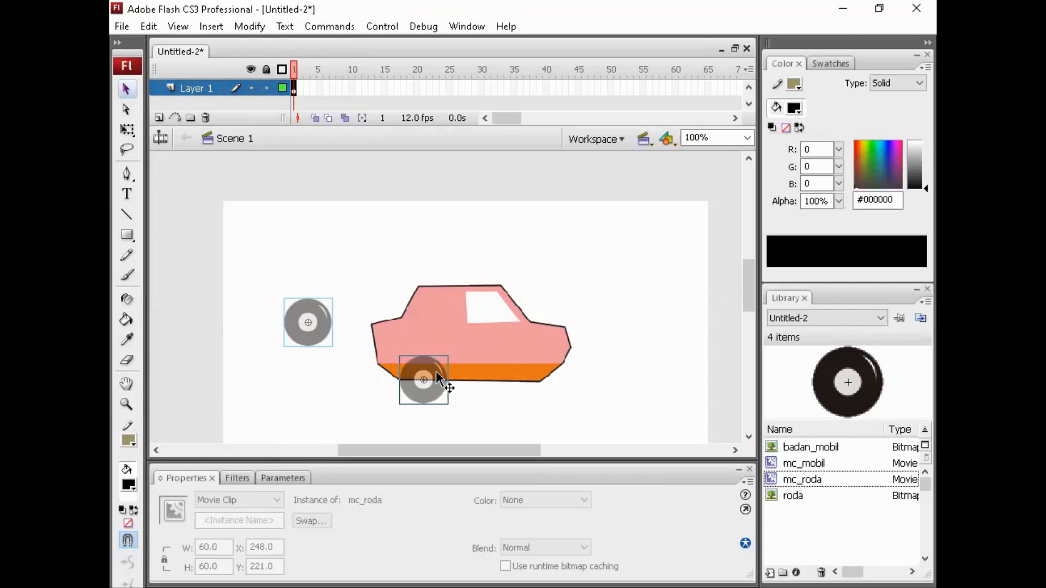
click(625, 345)
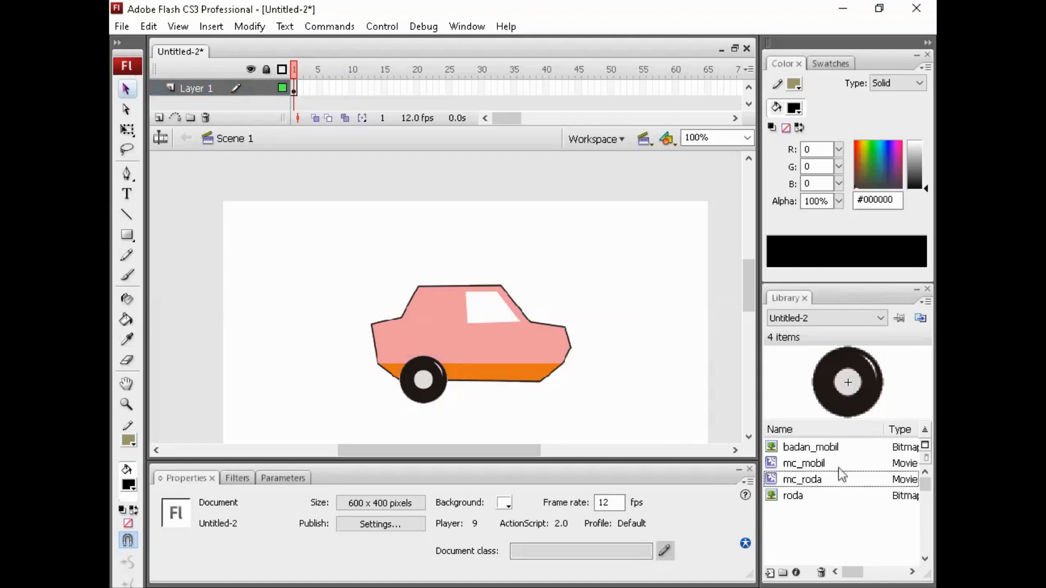
click(826, 477)
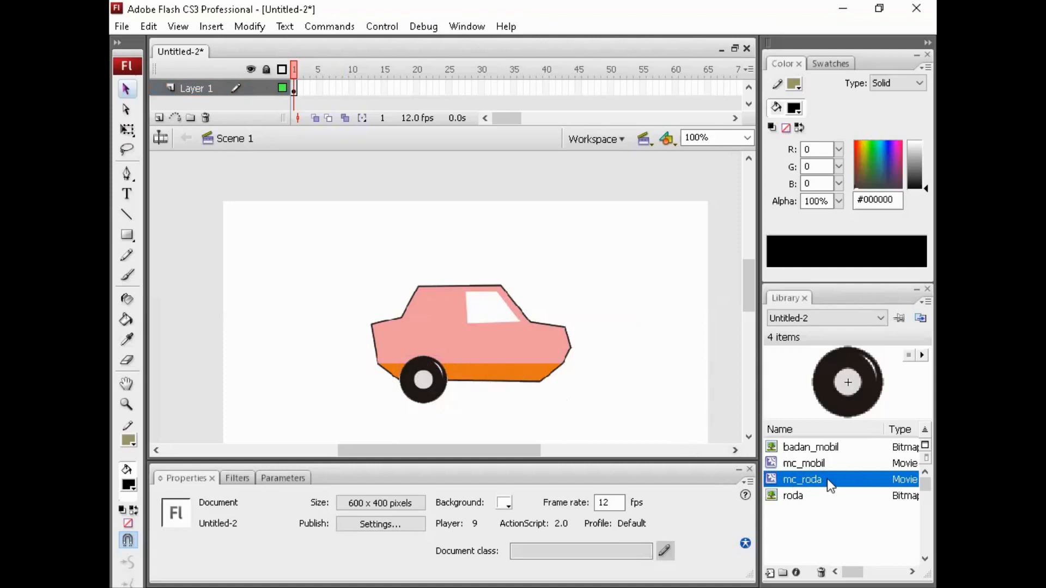
drag(827, 478, 626, 384)
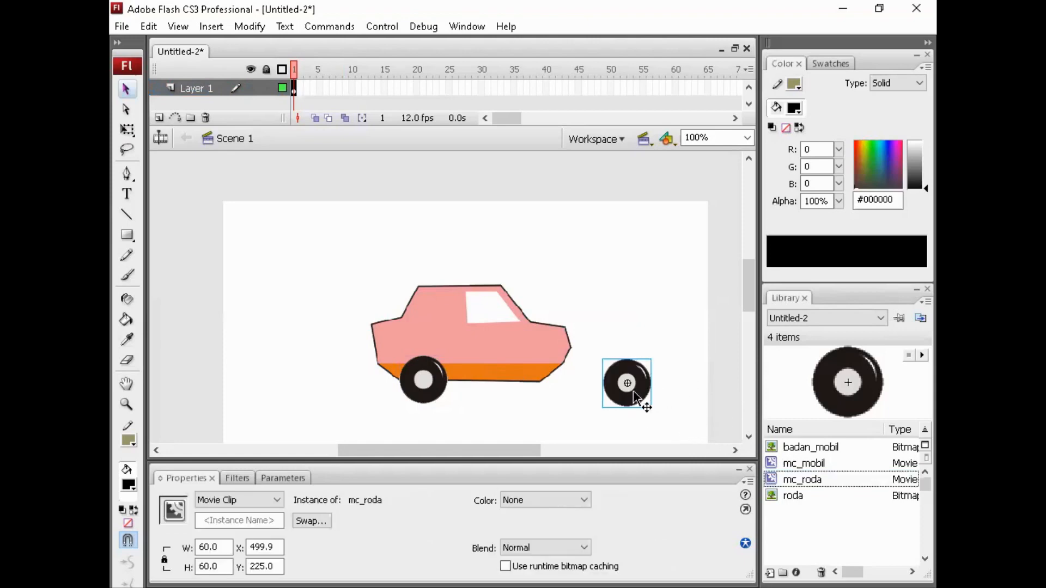
drag(627, 394, 517, 392)
drag(522, 387, 521, 387)
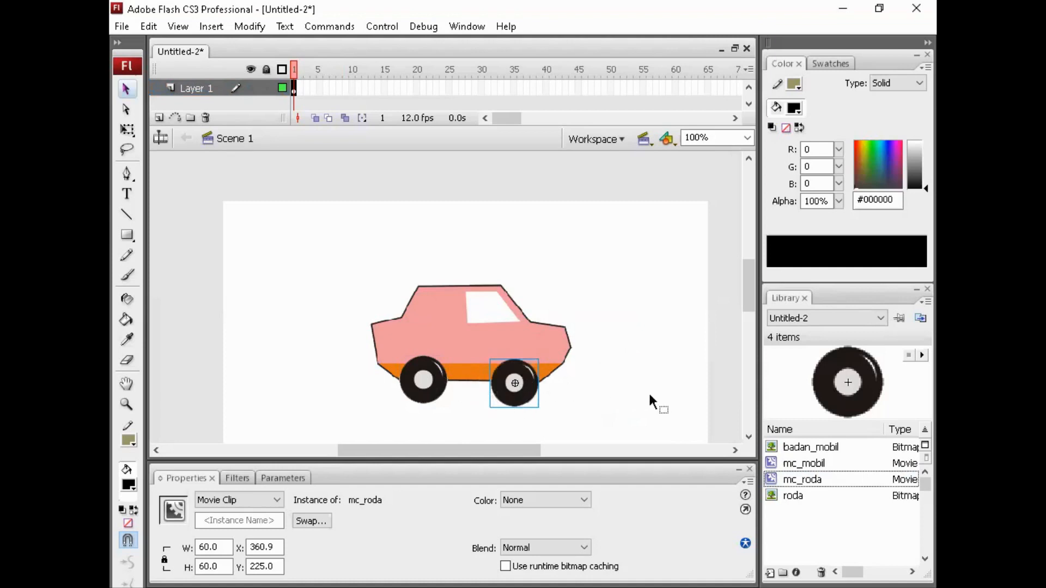
Step: Nudge the front wheel up to Y 222, level with the rear wheel, and test the movie
key(Up)
key(Up)
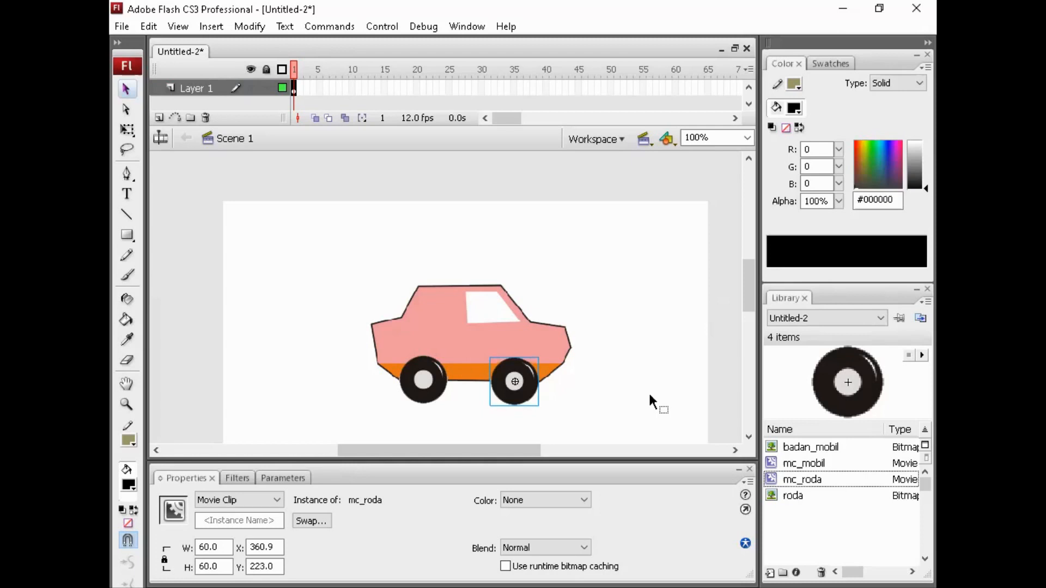
key(Up)
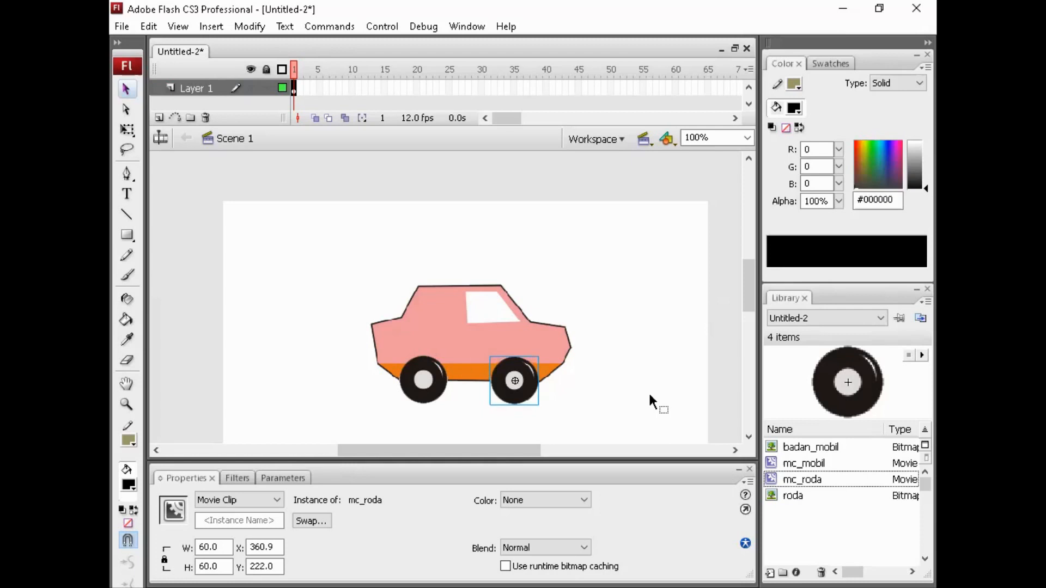
click(650, 396)
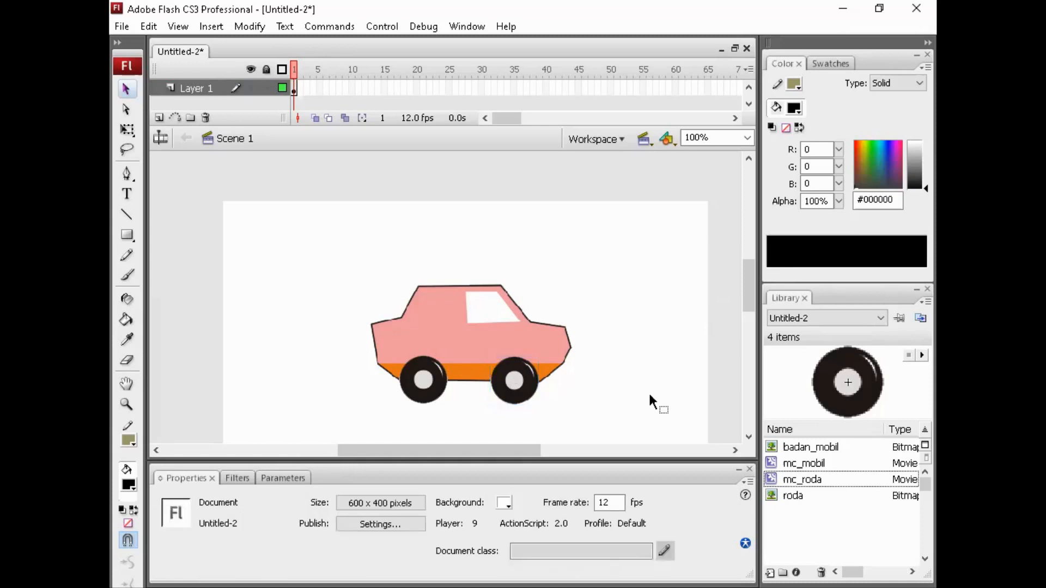
key(ctrl+Return)
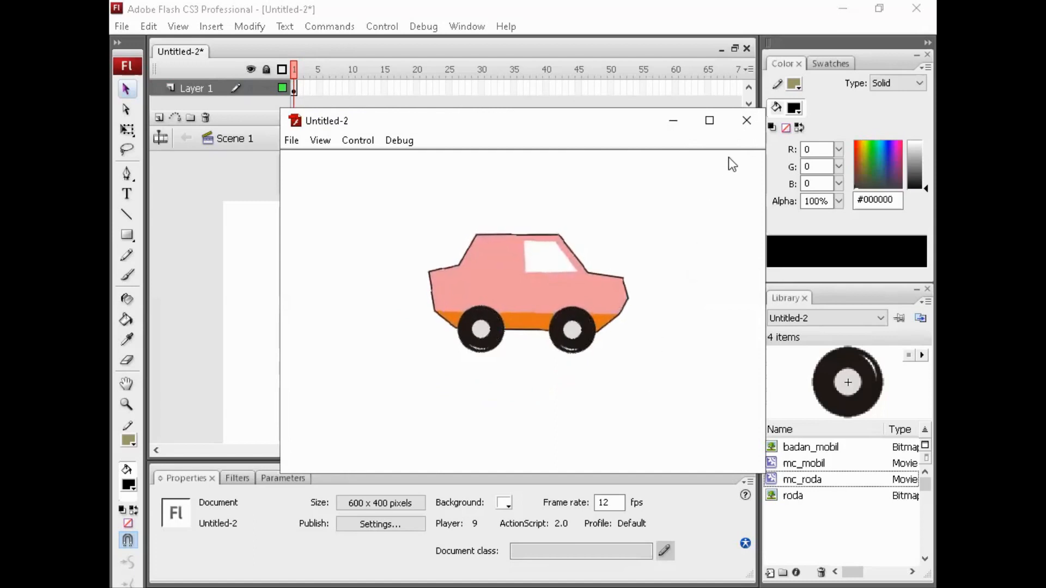
click(746, 120)
Step: Group the car body and both wheels into a single object
drag(328, 259, 623, 425)
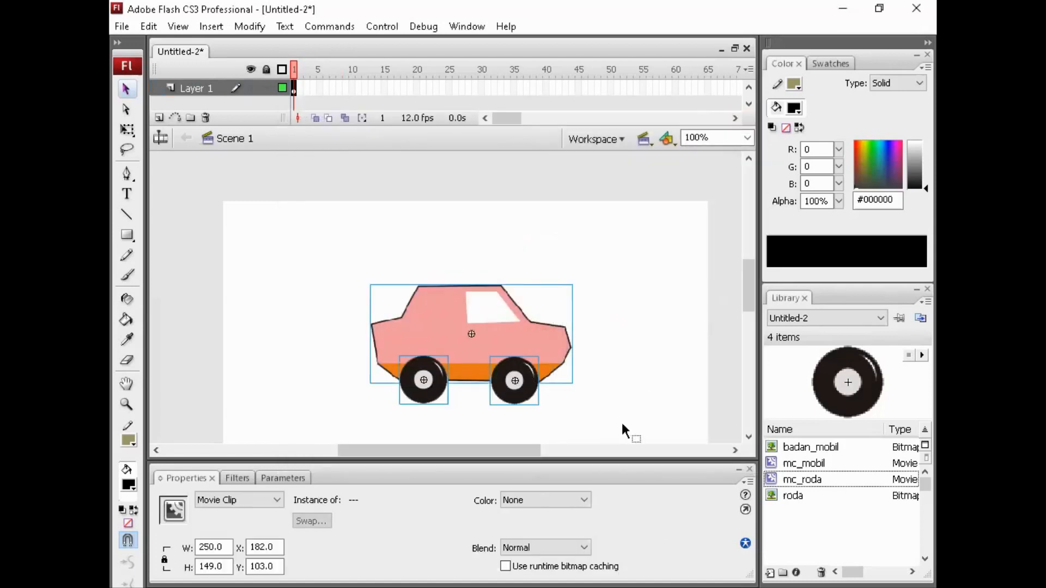
click(250, 28)
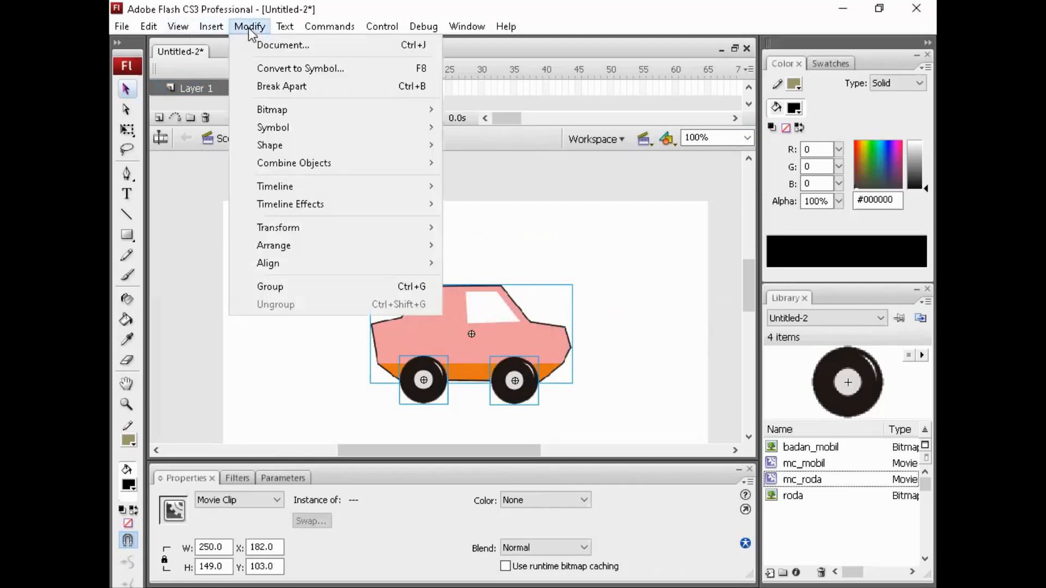
mouse_move(188, 31)
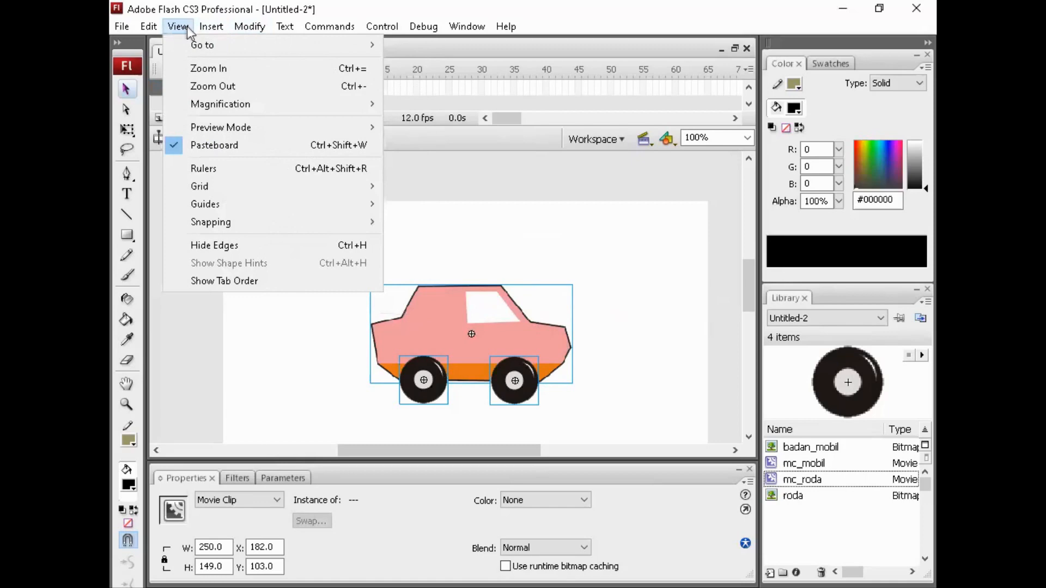
mouse_move(236, 26)
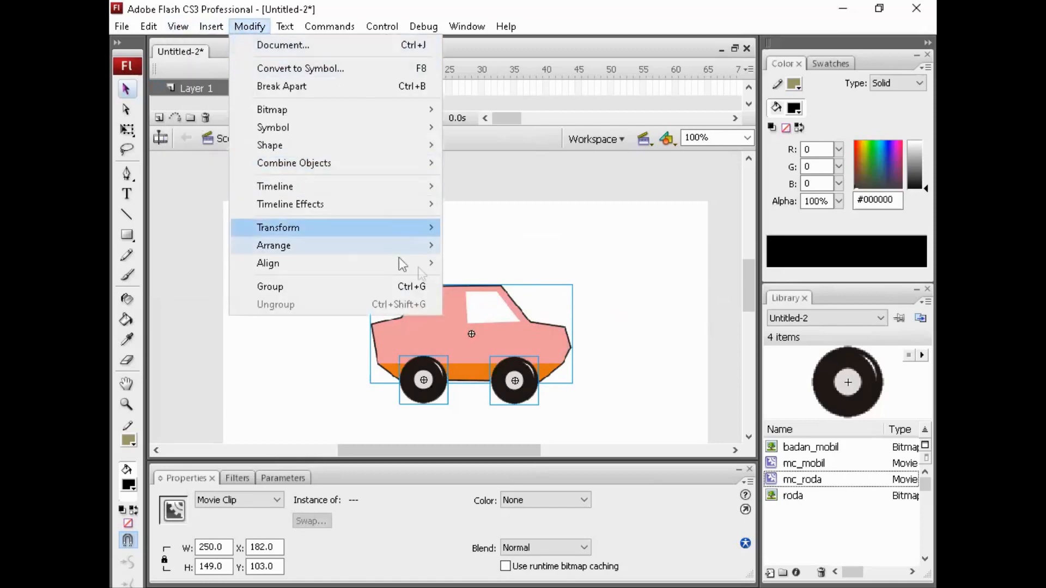
click(412, 285)
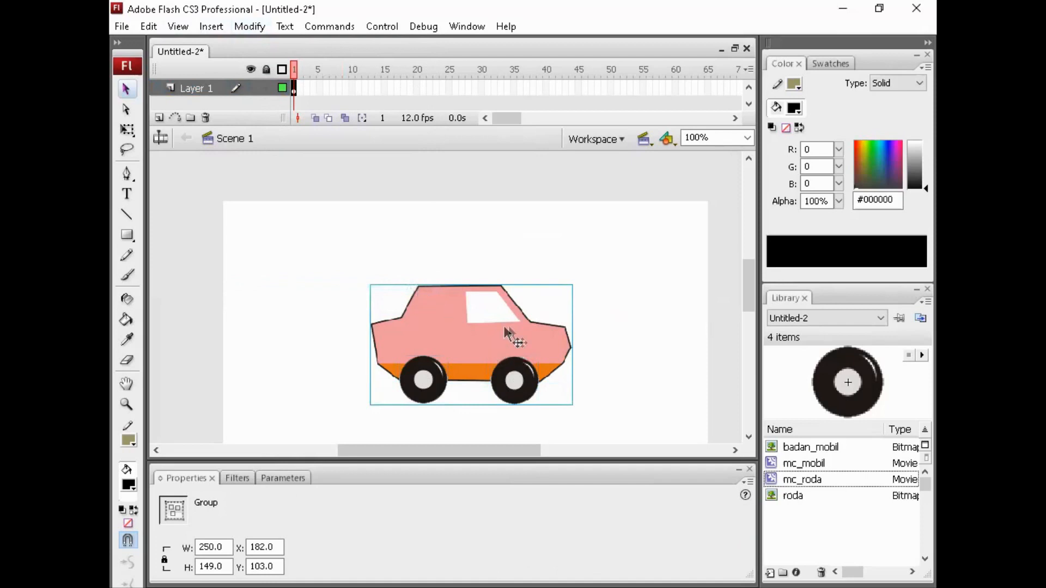
Step: Move the grouped car lower on the stage to about X 157, Y 176, and test the movie
mouse_move(499, 344)
mouse_down()
mouse_move(367, 295)
mouse_move(493, 360)
mouse_up()
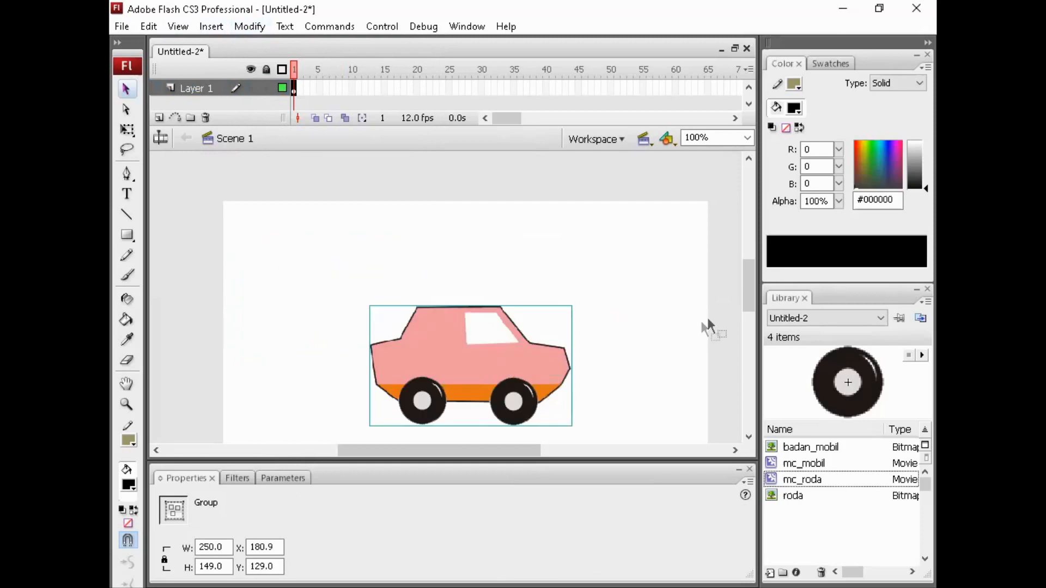
drag(747, 299, 745, 320)
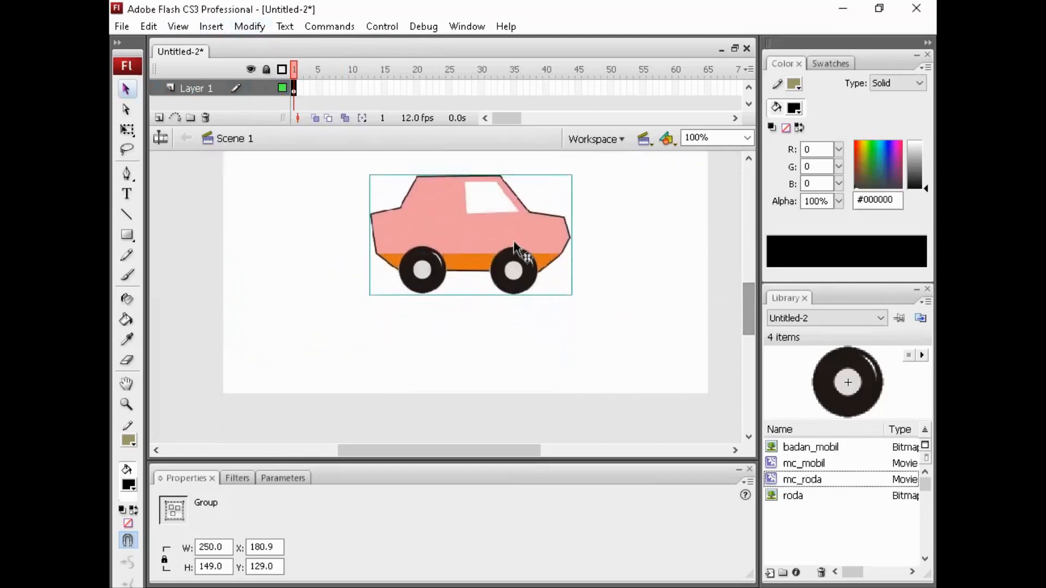
drag(513, 240, 493, 277)
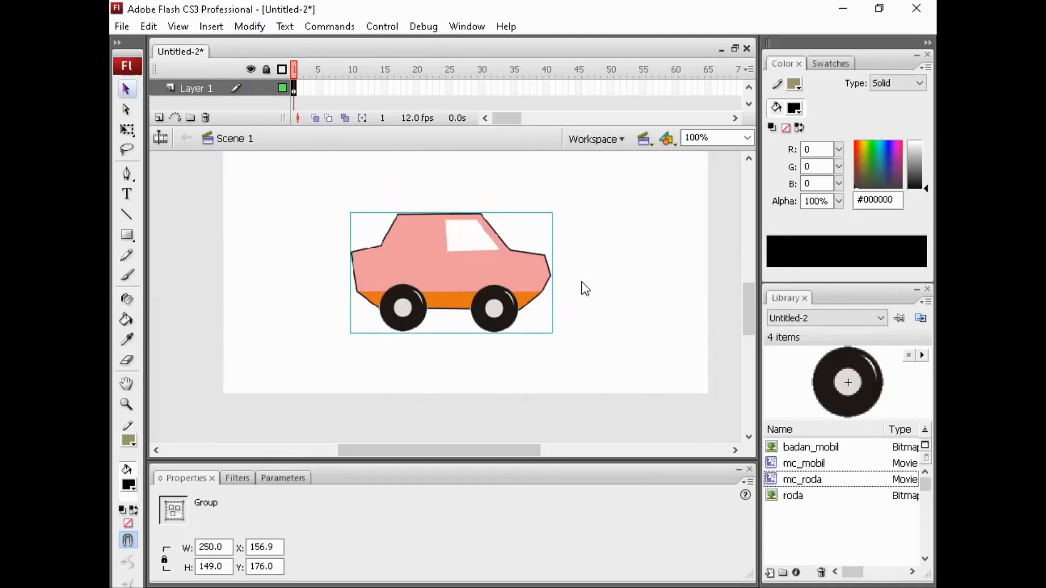
key(ctrl+Return)
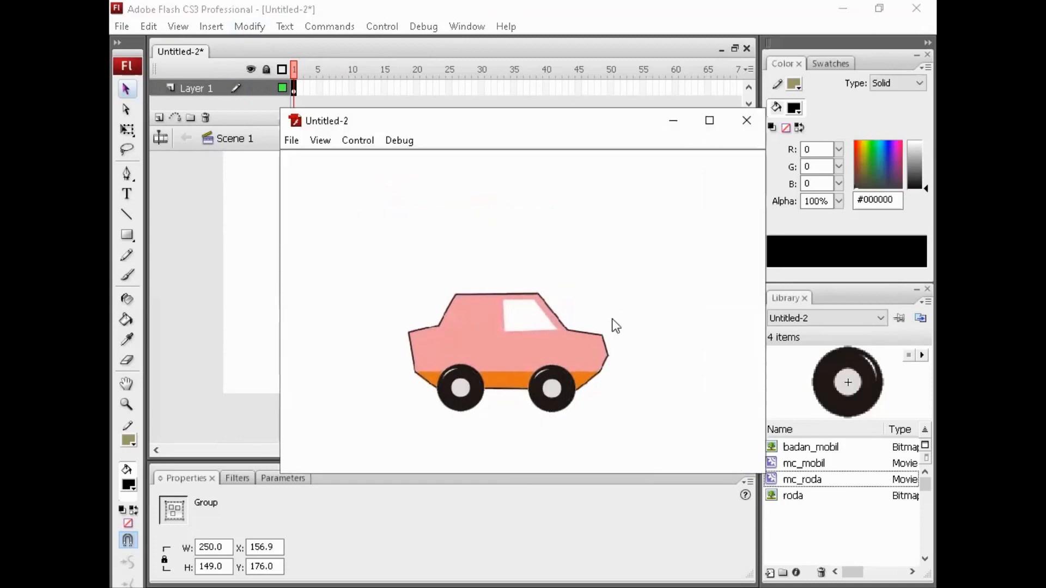
click(746, 120)
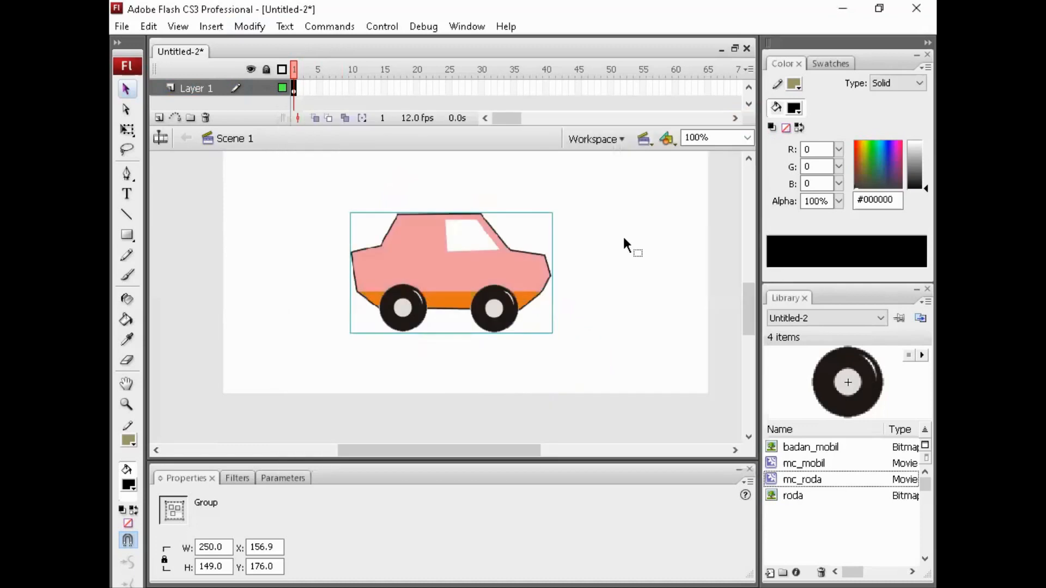
Step: Import the kota image from the bahan_mobil folder onto the stage
click(623, 236)
drag(751, 309, 750, 295)
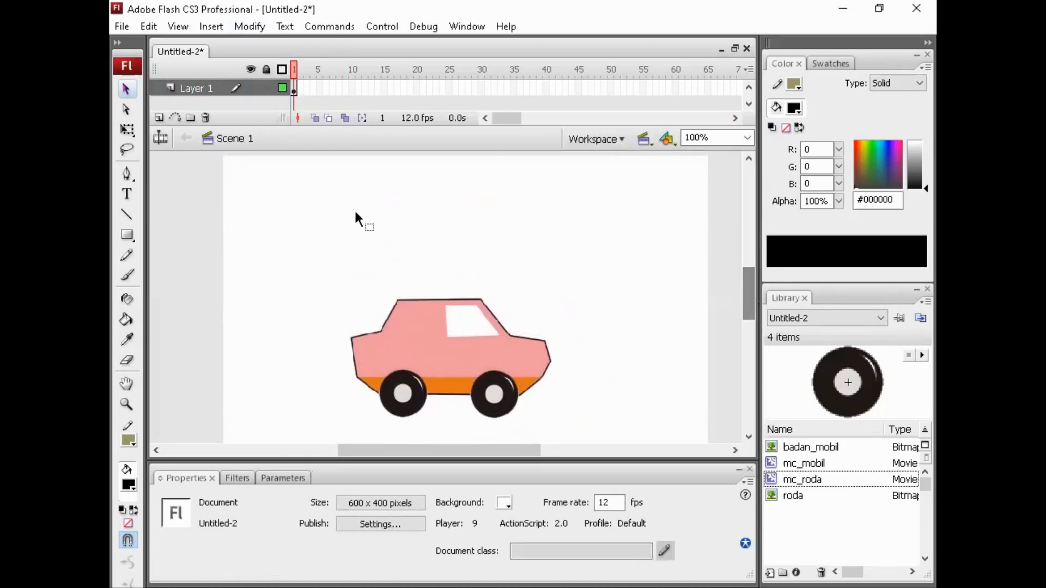
click(122, 31)
mouse_move(240, 301)
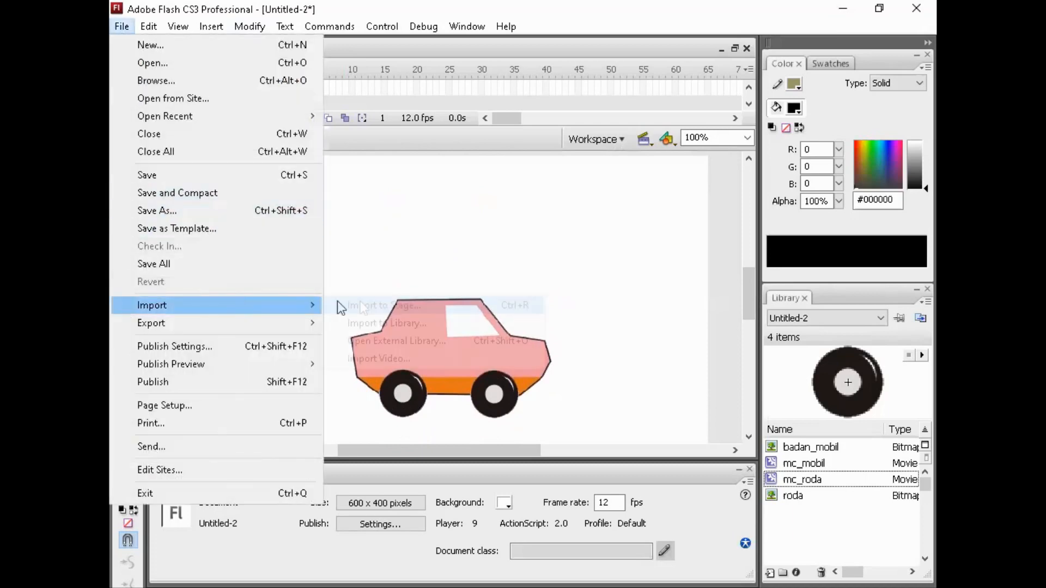
click(383, 304)
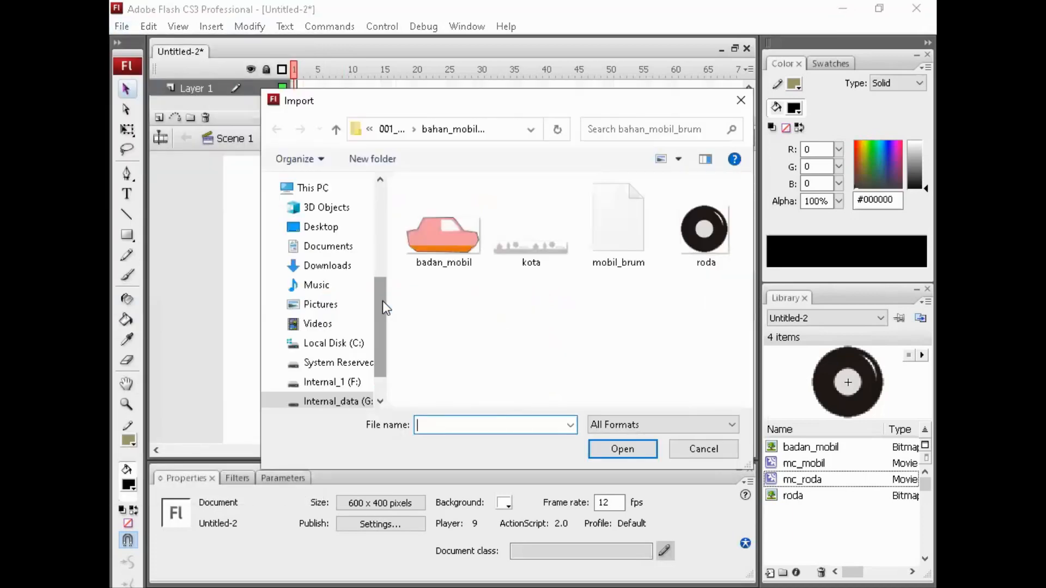
click(537, 247)
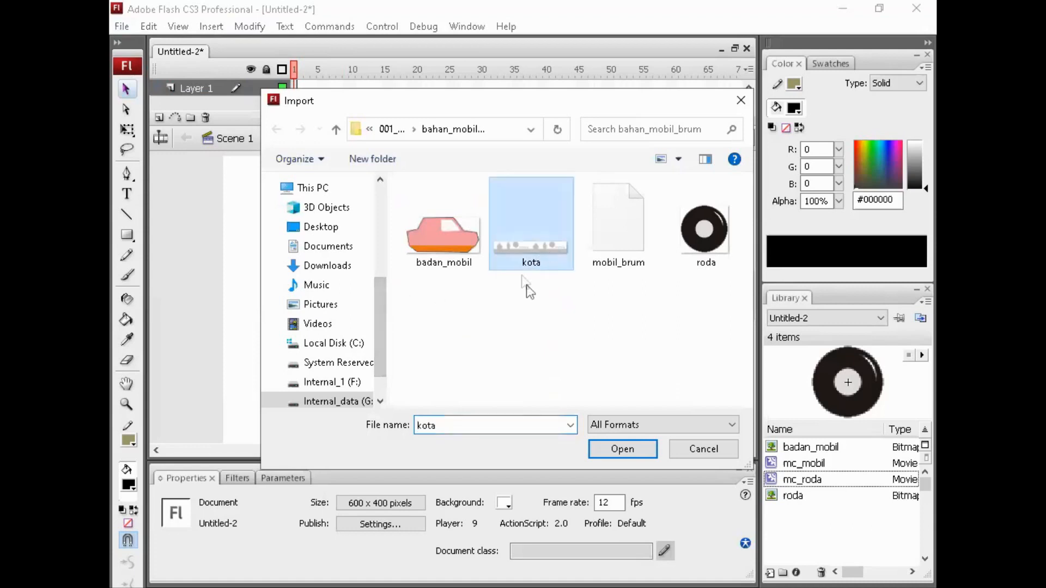
click(621, 449)
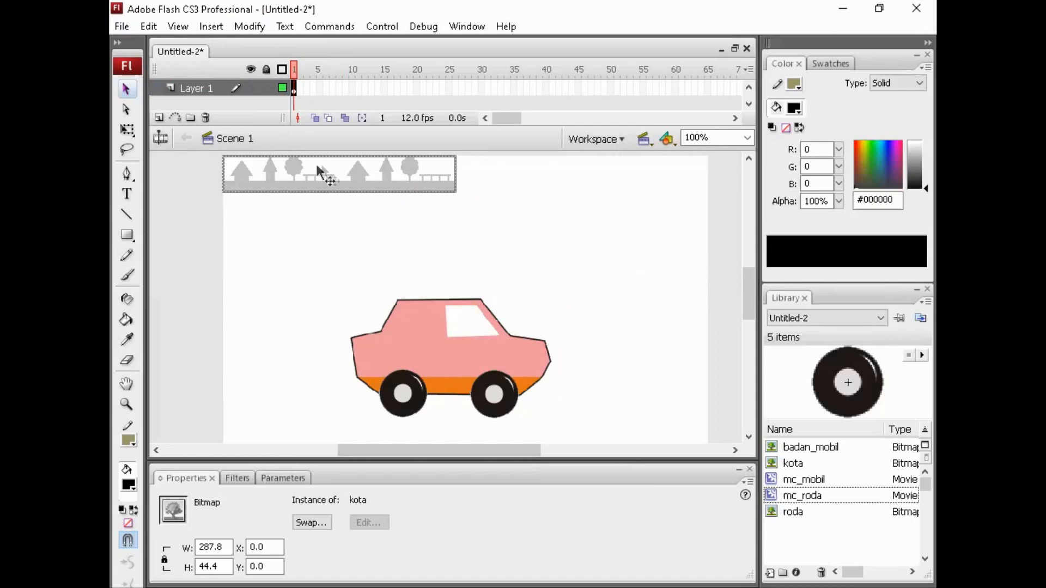
Step: Set the kota image's width to 1200 with proportions locked, and place it at about X 0, Y -2
click(226, 547)
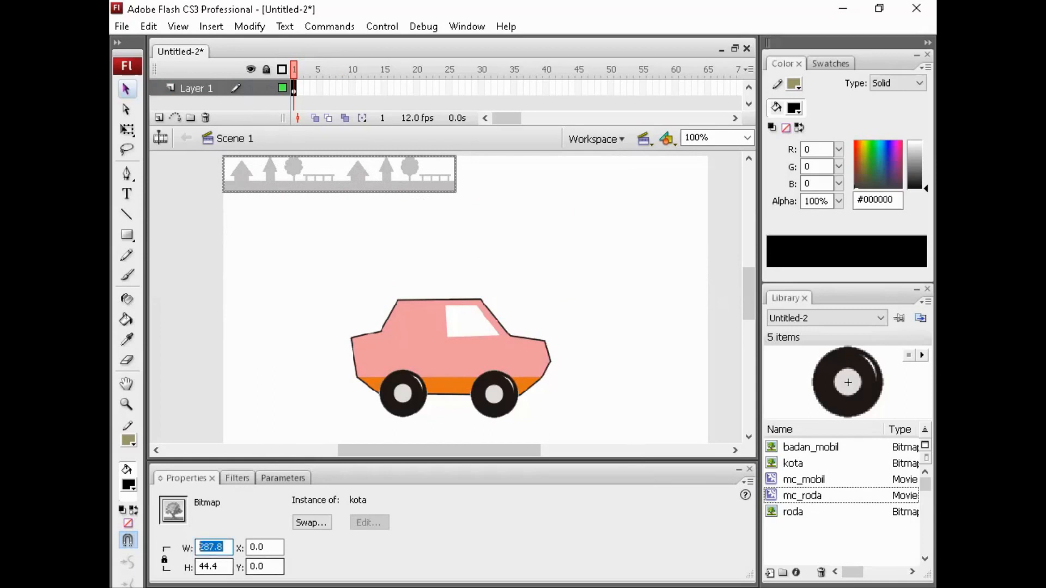
text(12)
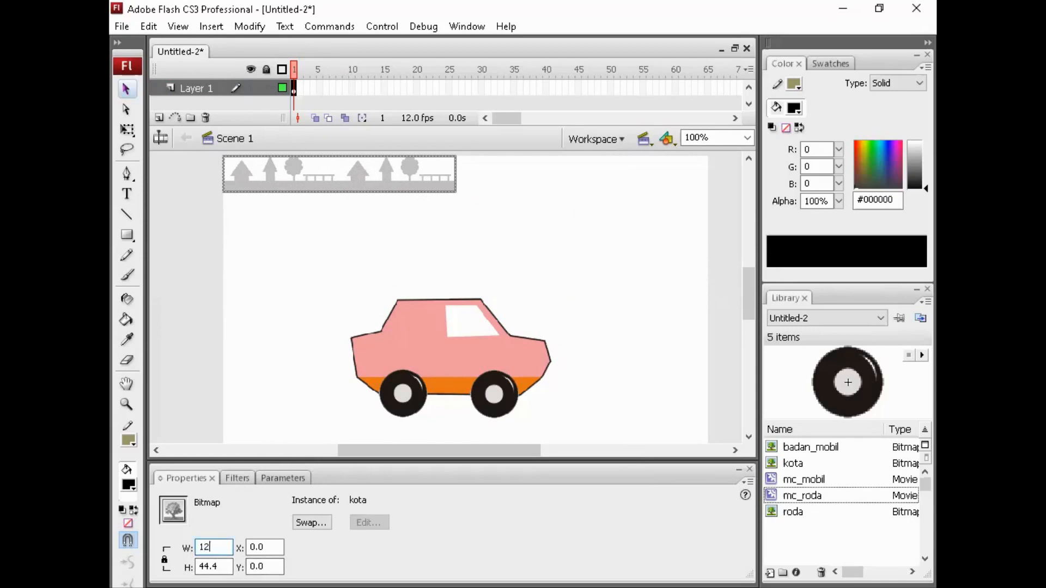
text(00)
key(Return)
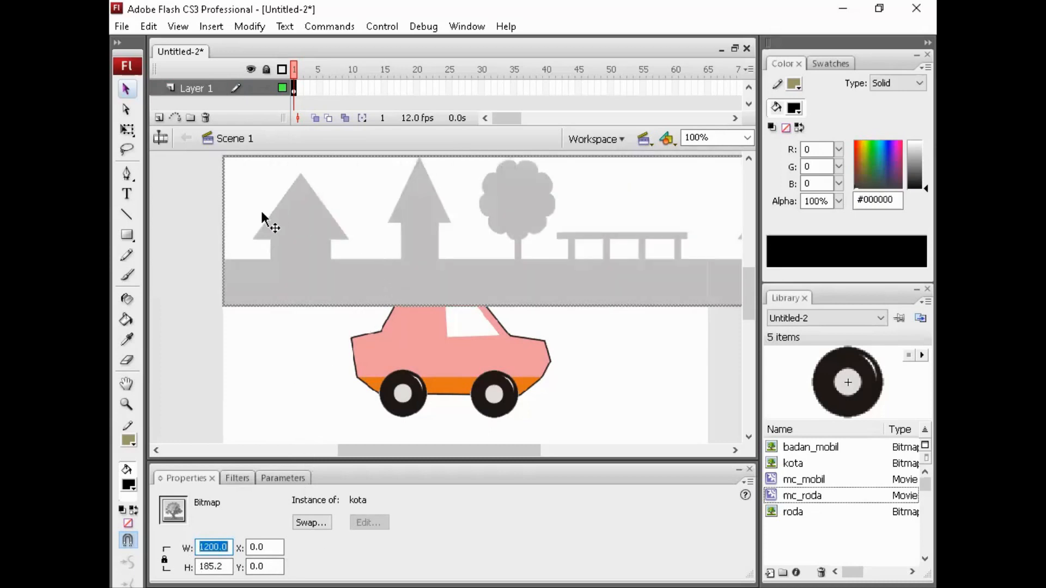
drag(263, 220, 286, 265)
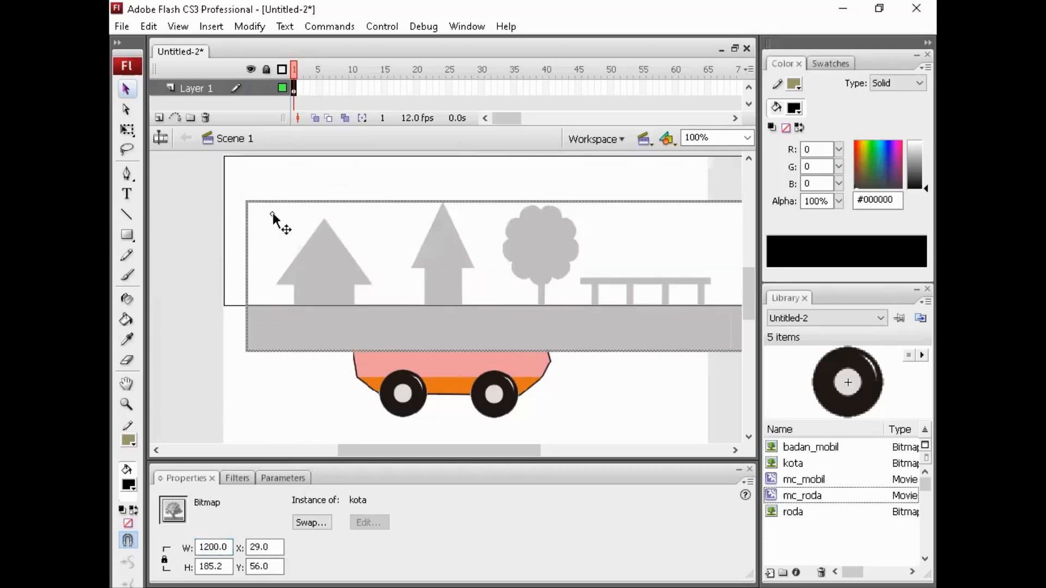
drag(273, 214, 272, 212)
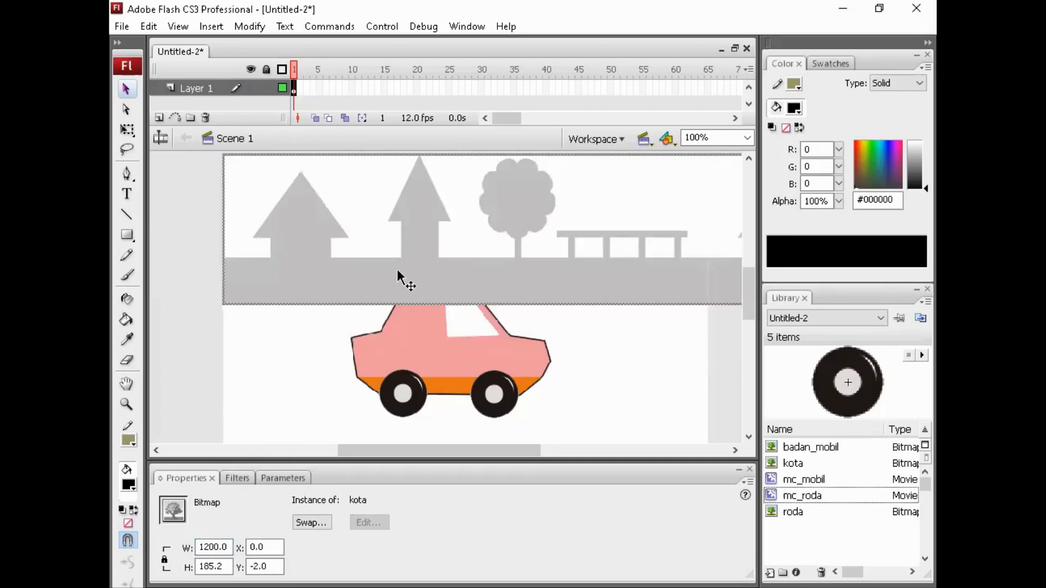
Step: Convert the kota image to a movie clip symbol named mc_kota
key(F8)
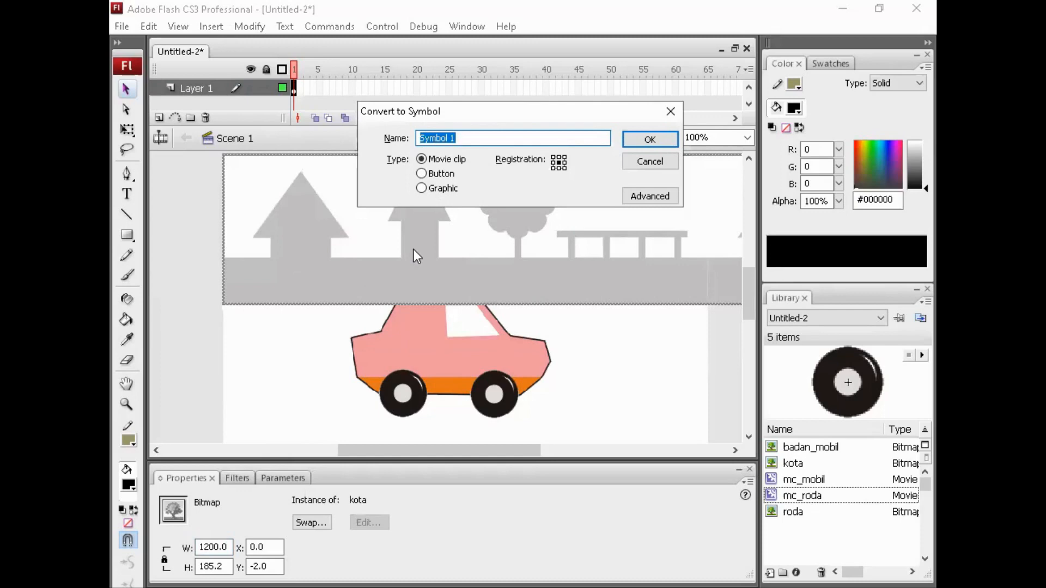
text(mc_kota)
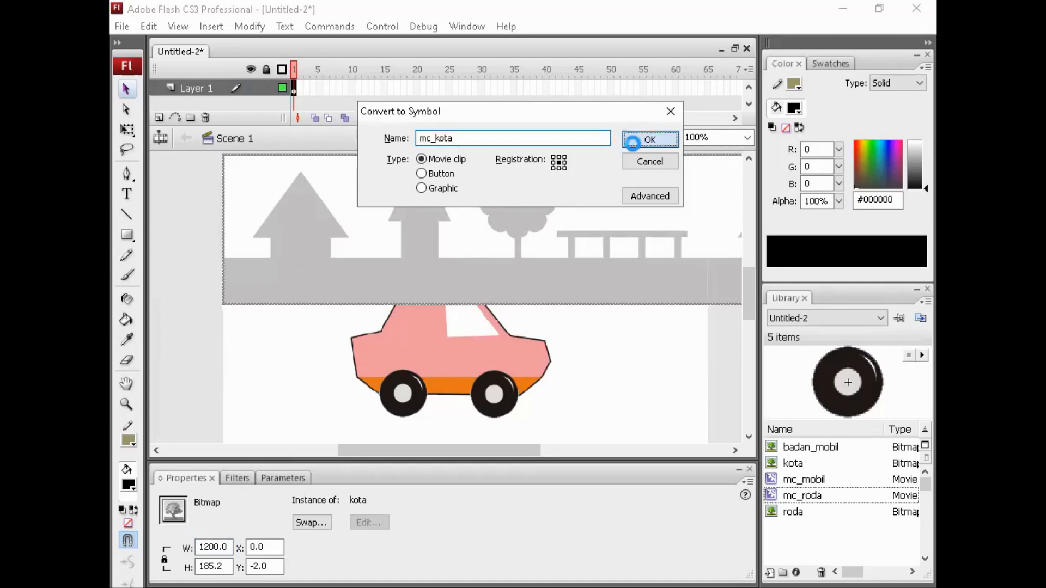
click(633, 144)
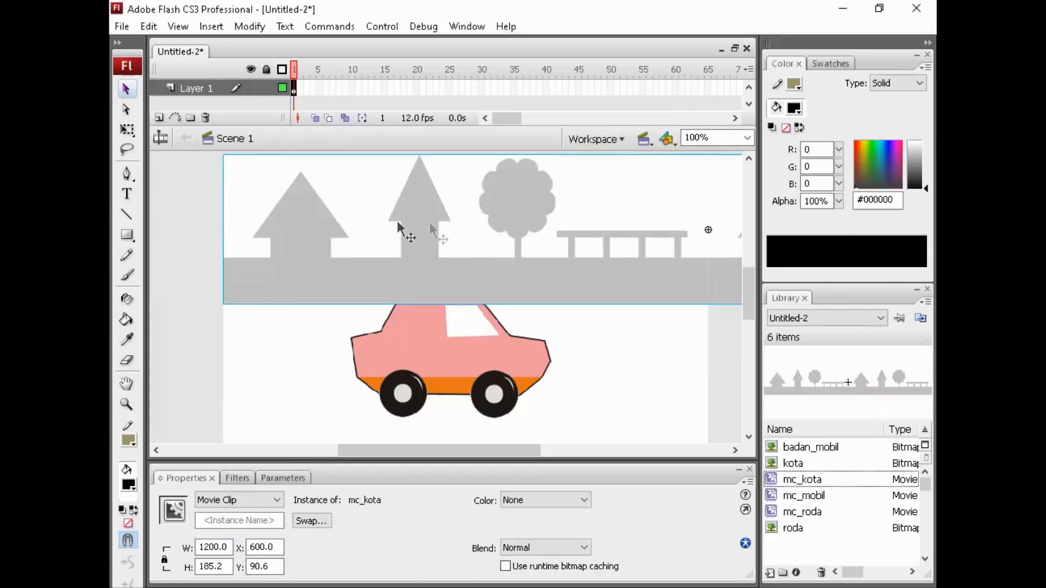
Step: Inside mc_kota, insert a keyframe at frame 60 and move the city image there horizontally to about X -1201
double_click(464, 218)
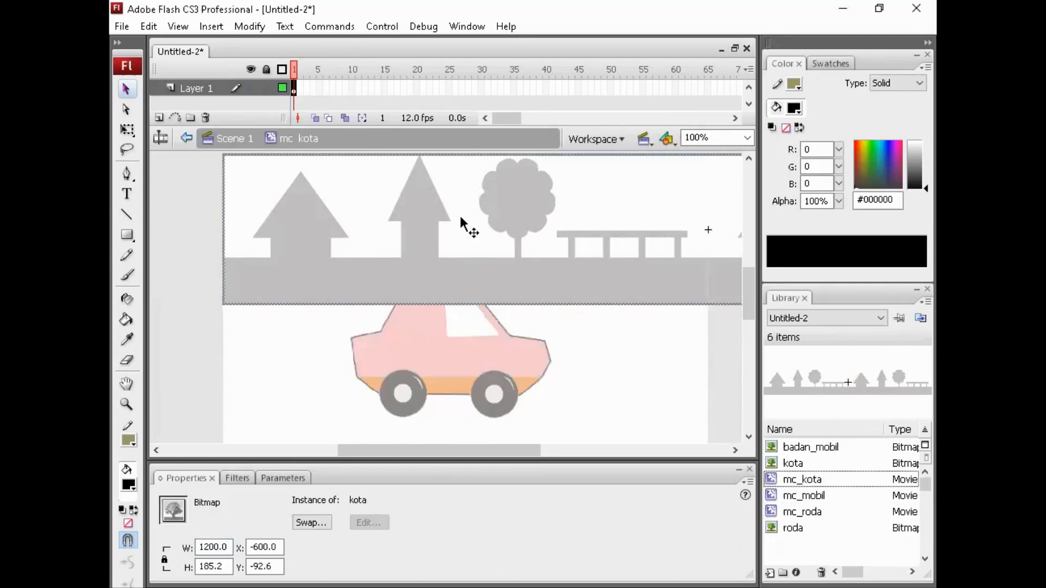
click(676, 88)
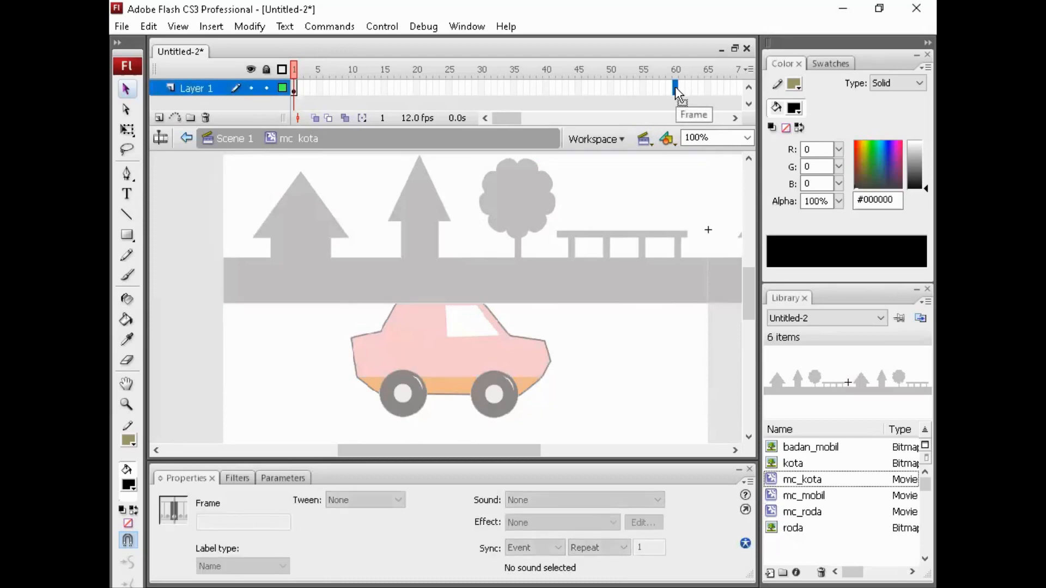
right_click(676, 86)
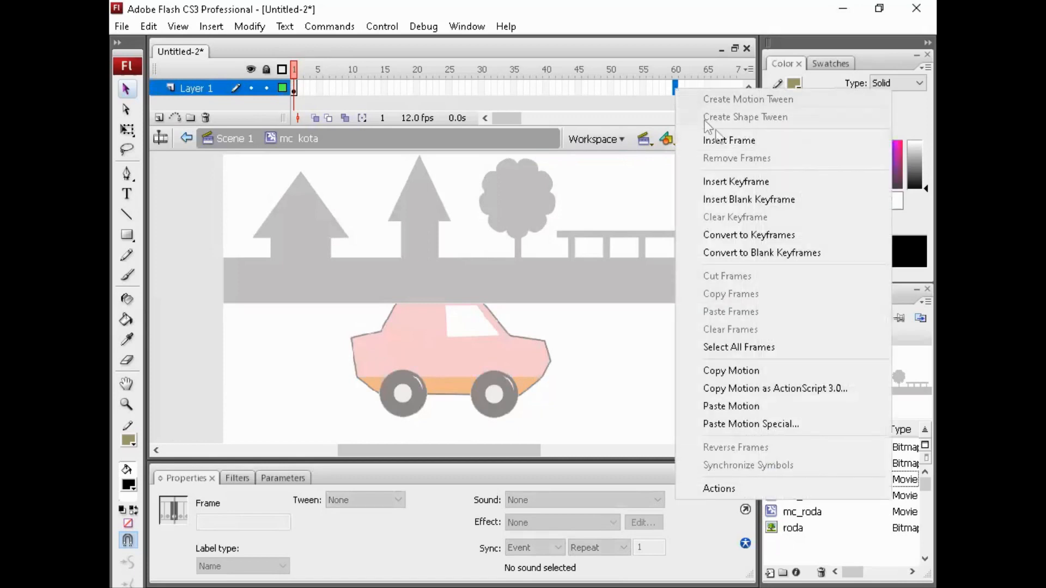
click(756, 182)
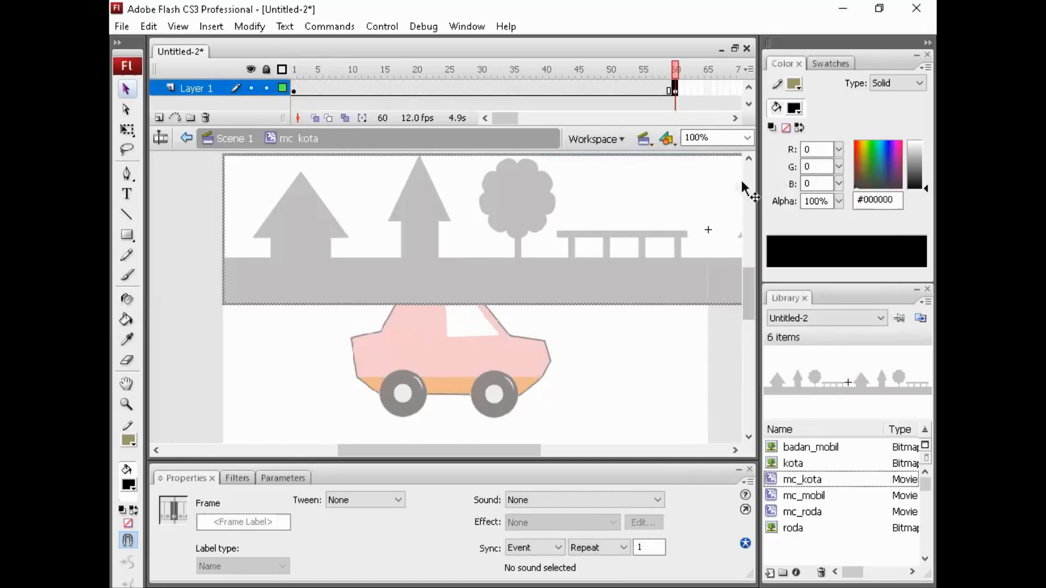
drag(701, 187, 484, 198)
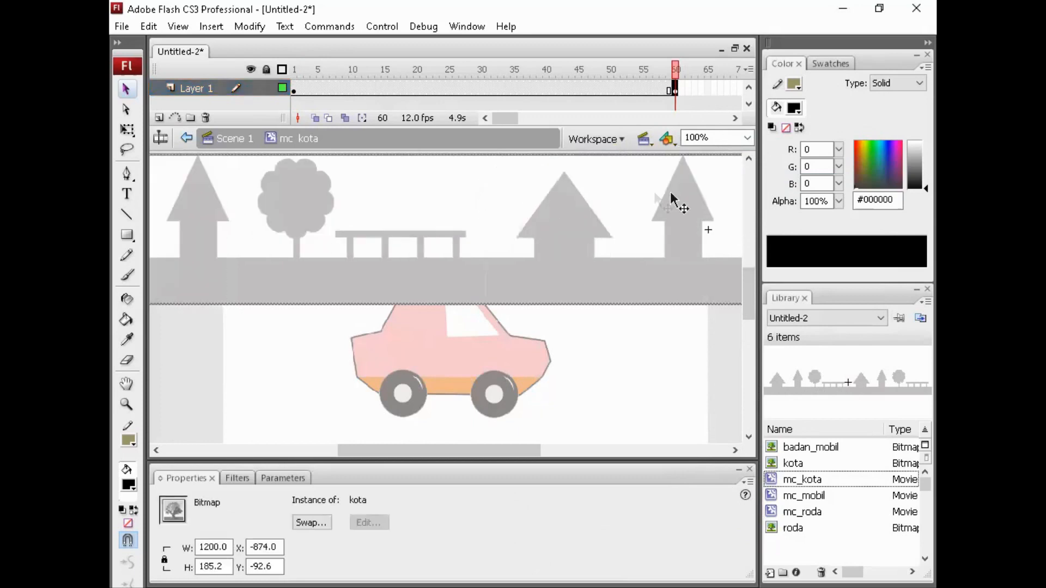
drag(670, 193, 636, 194)
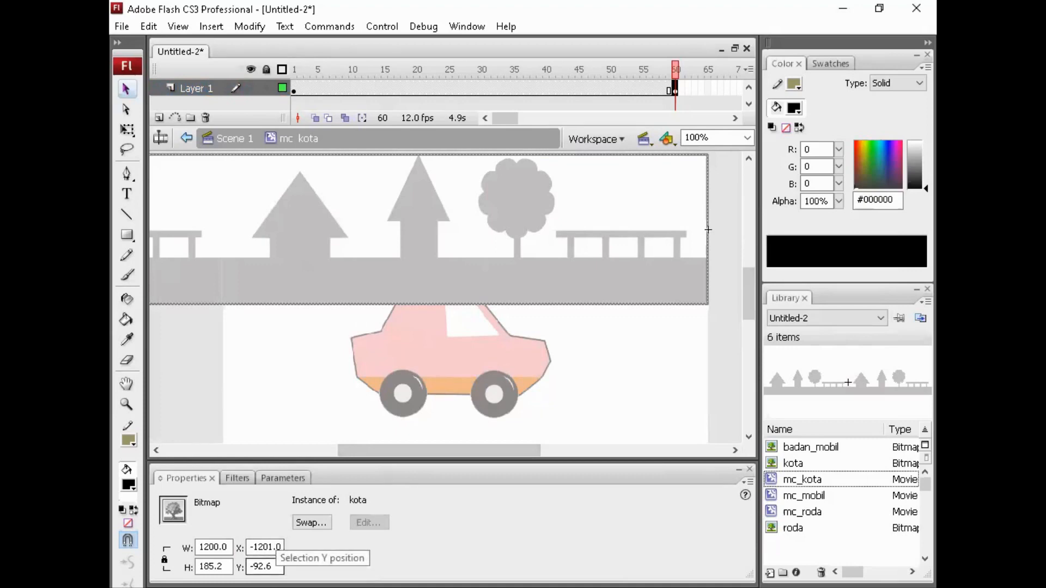
Step: Create a motion tween between frames 1 and 60 of Layer 1 inside mc_kota, and test the movie
click(294, 90)
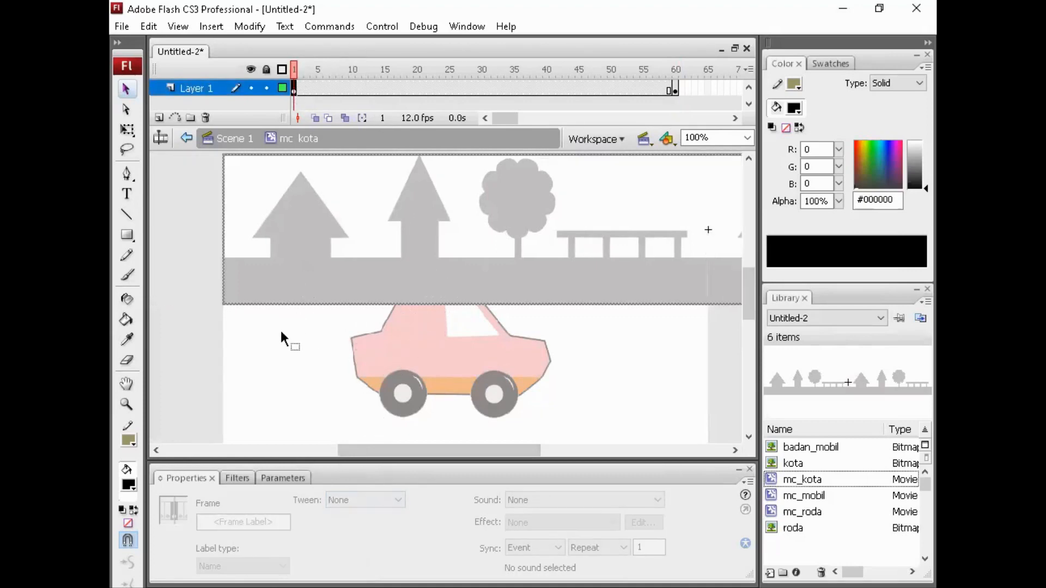
click(330, 219)
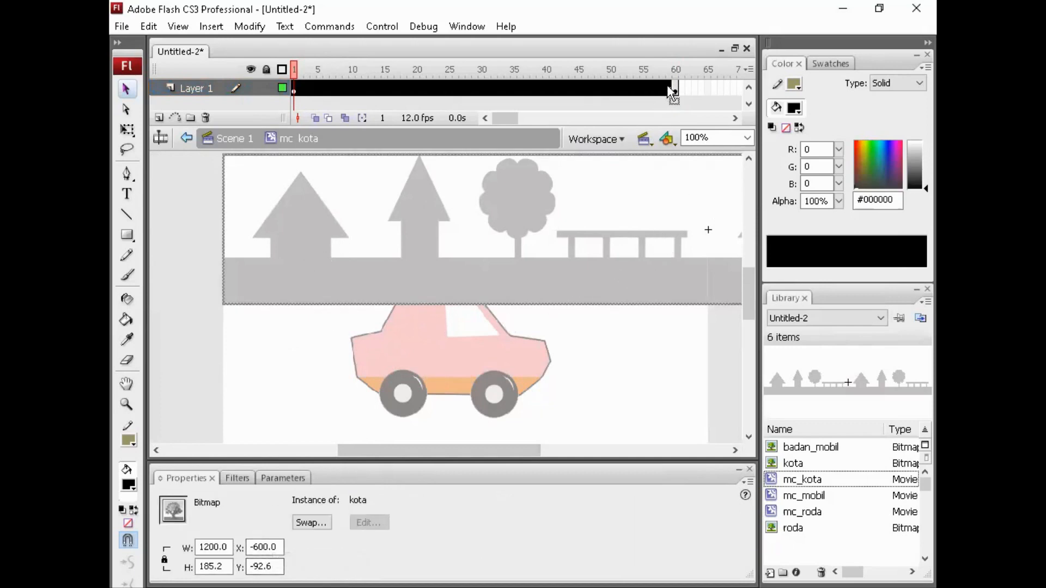
click(469, 89)
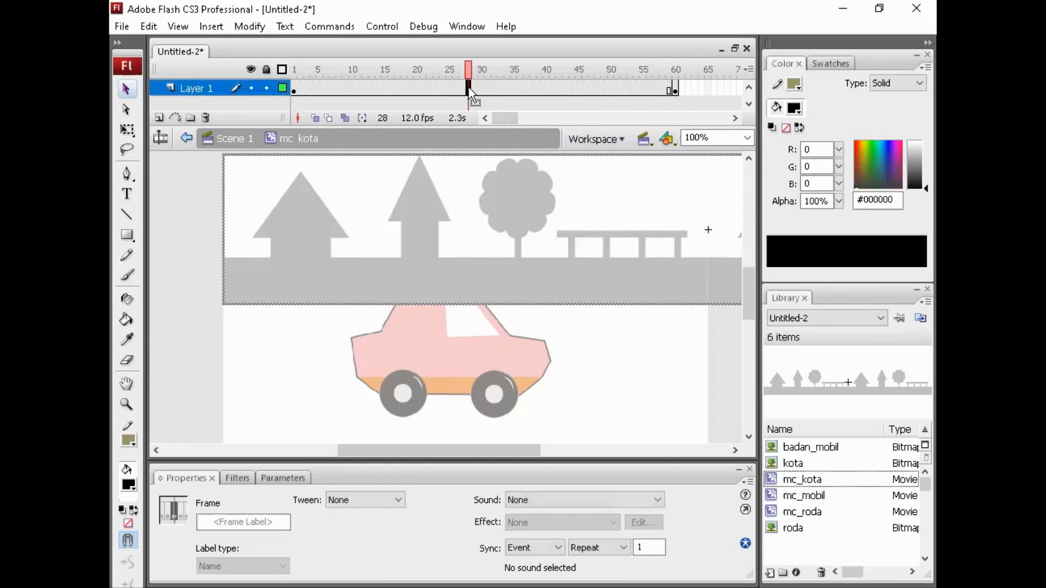
right_click(470, 92)
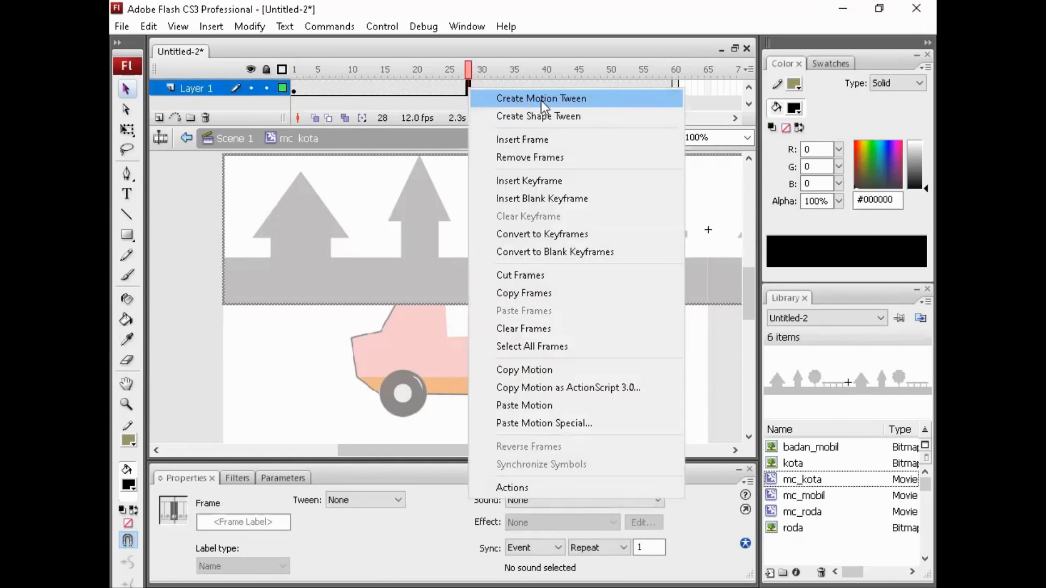
click(541, 99)
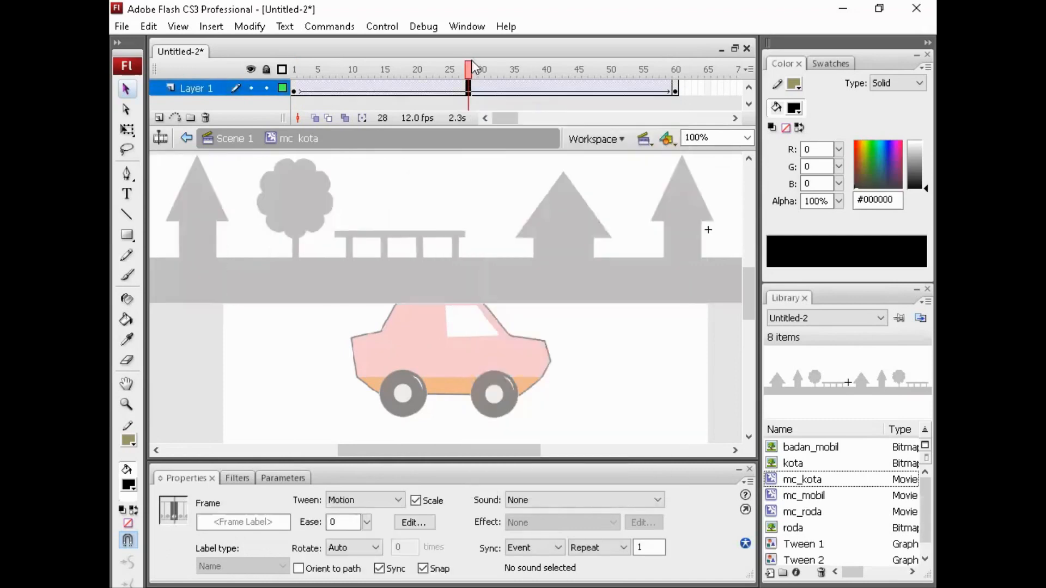
mouse_move(470, 70)
mouse_down()
mouse_move(684, 96)
mouse_move(288, 58)
mouse_move(469, 70)
mouse_up()
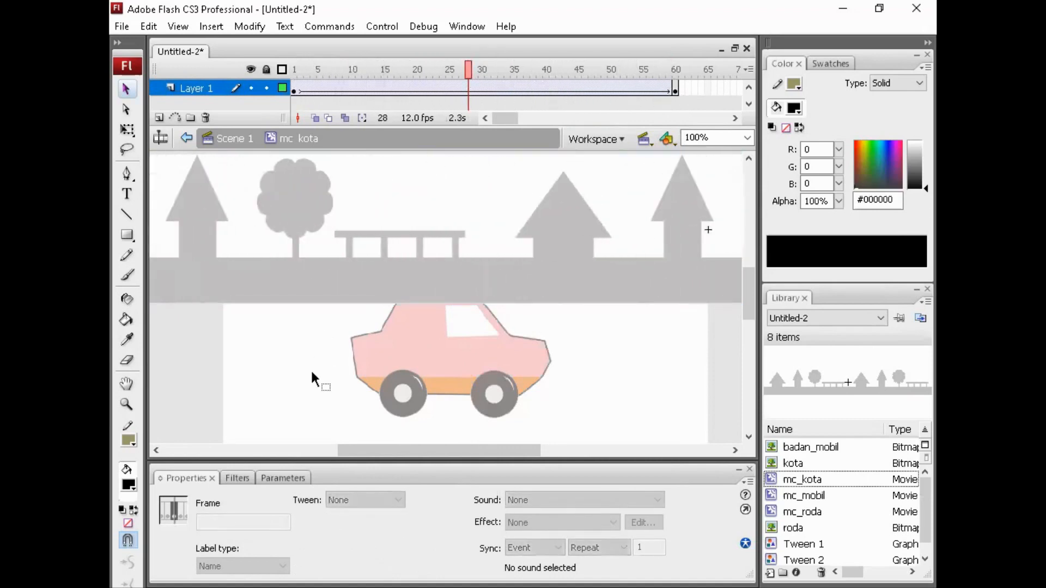
key(ctrl+Return)
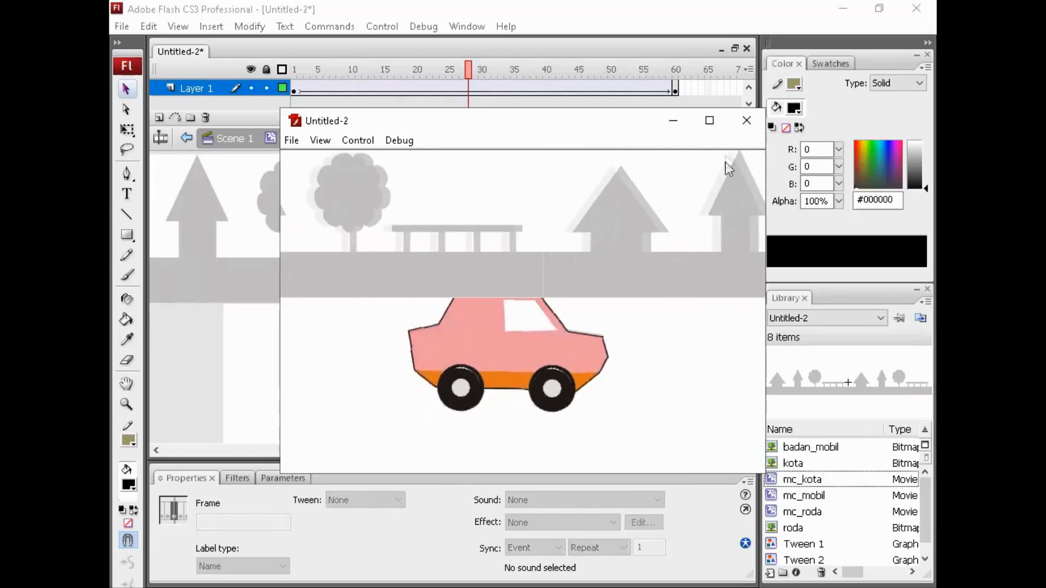
click(744, 125)
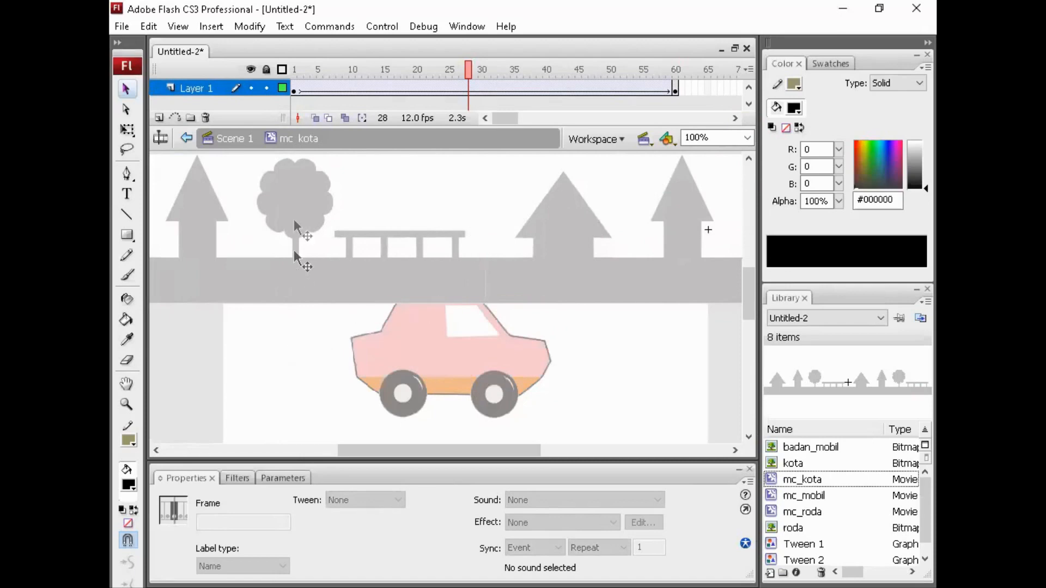
Step: Return to Scene 1 and move the car group straight up to about Y 148
click(215, 140)
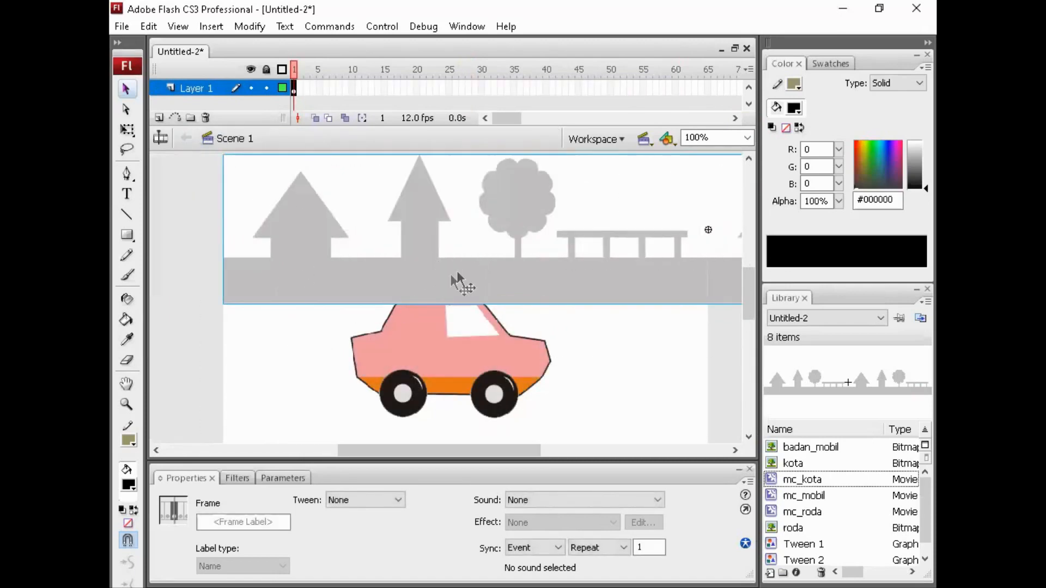
click(459, 366)
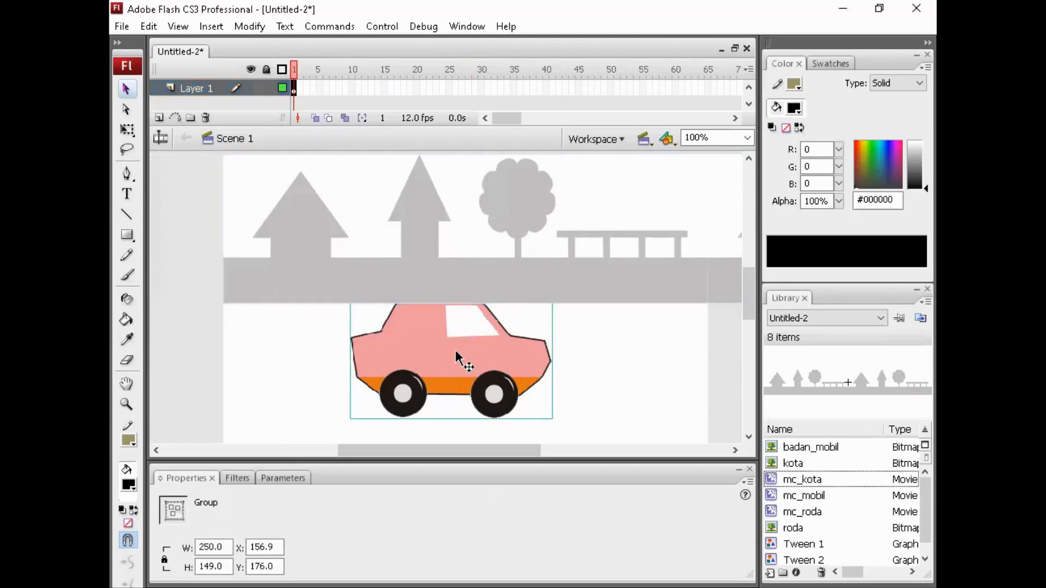
drag(459, 335, 453, 339)
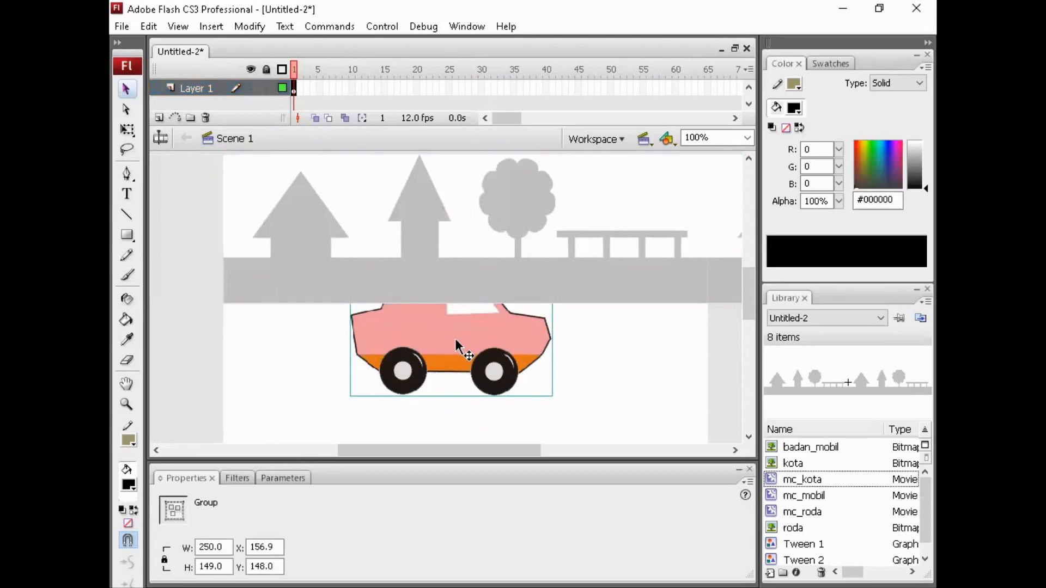
Step: Send the mc_kota city background to the back, behind the car
click(326, 280)
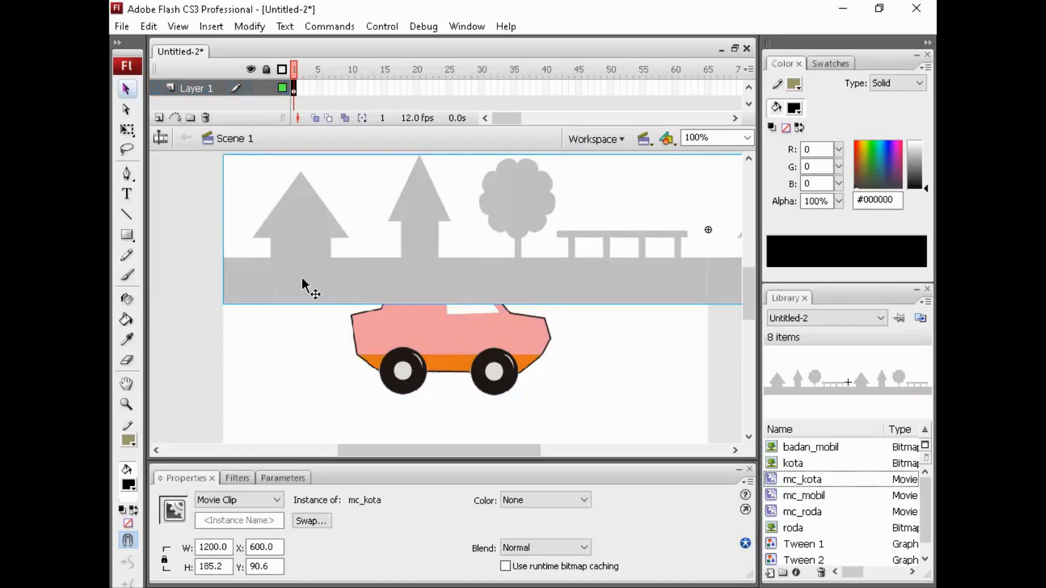
right_click(302, 278)
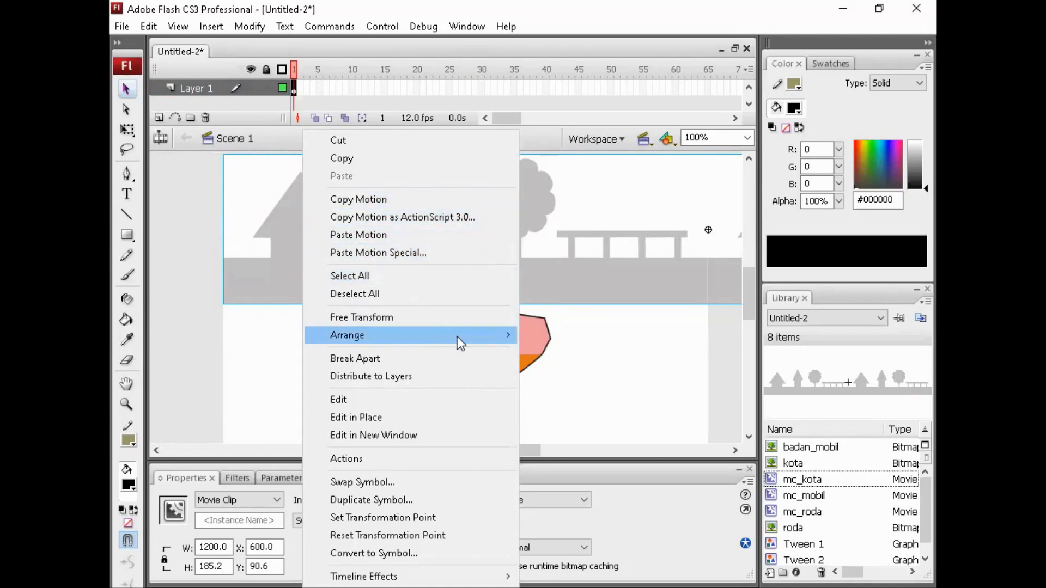
mouse_move(456, 337)
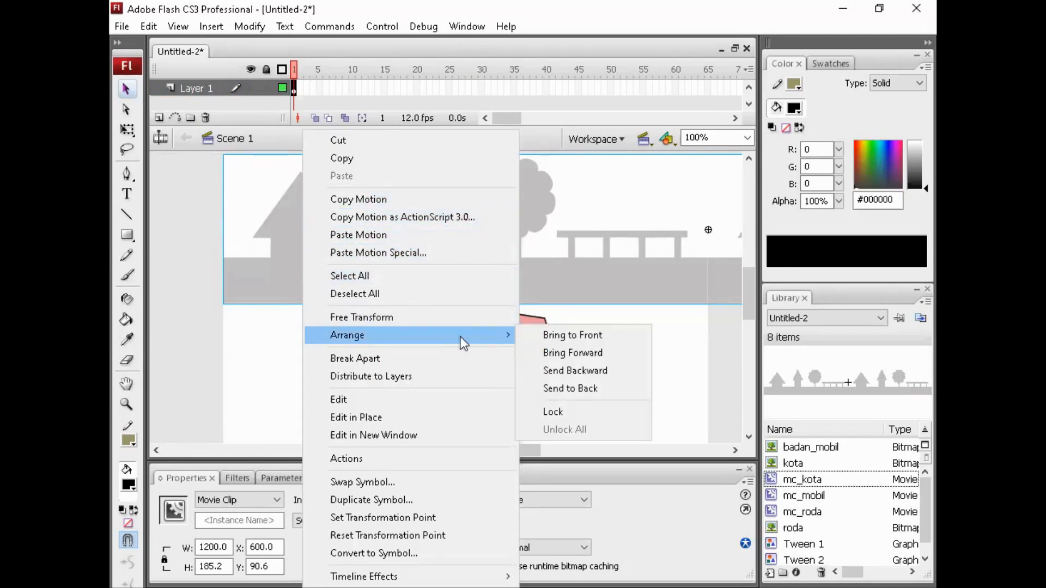
click(599, 388)
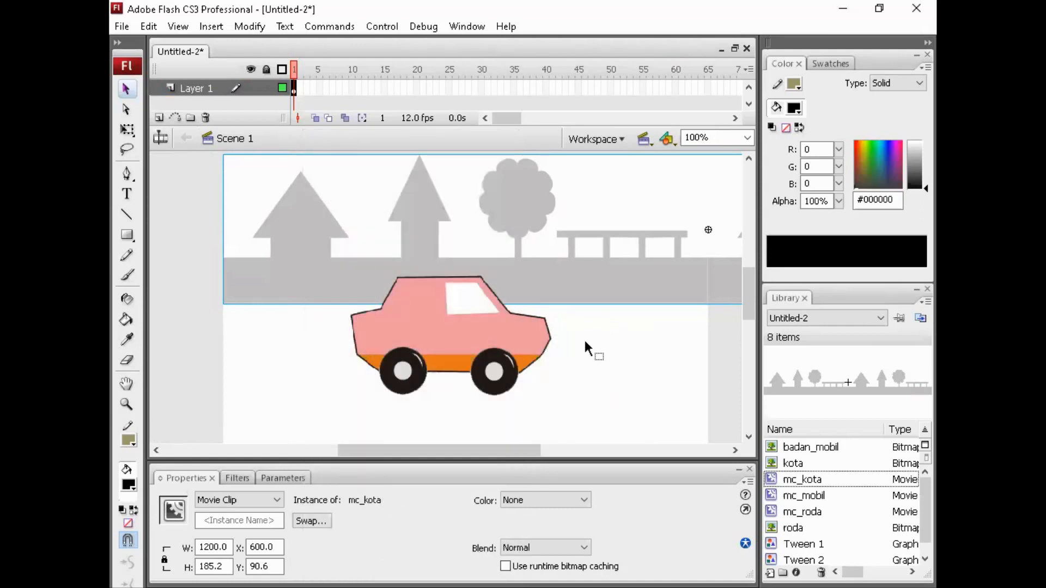
Step: Move the mc_kota city background straight down the stage to about Y 137, keeping X at 600
drag(608, 238, 608, 286)
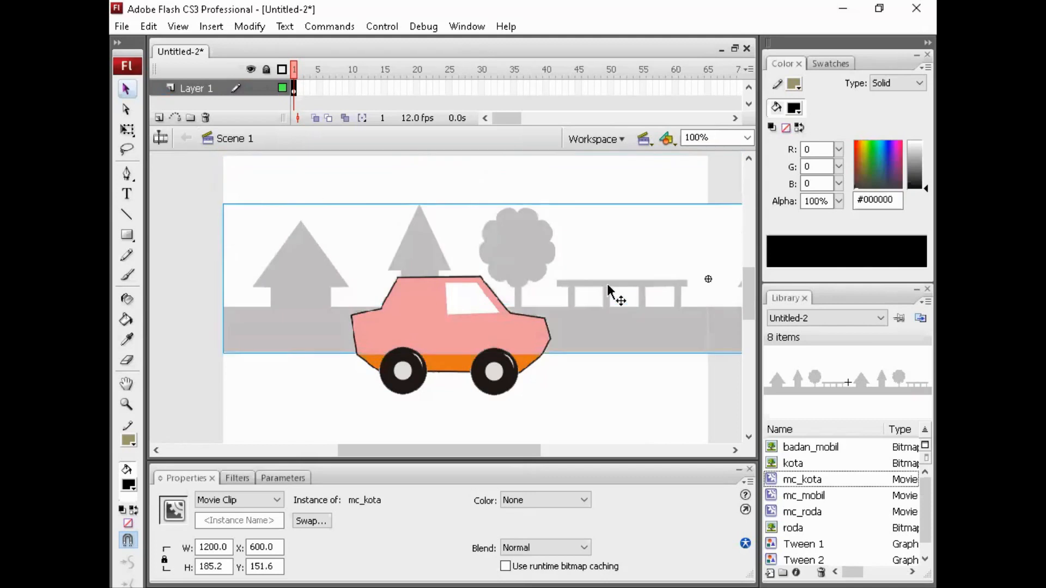
mouse_move(747, 299)
mouse_down()
mouse_move(747, 317)
mouse_move(748, 295)
mouse_up()
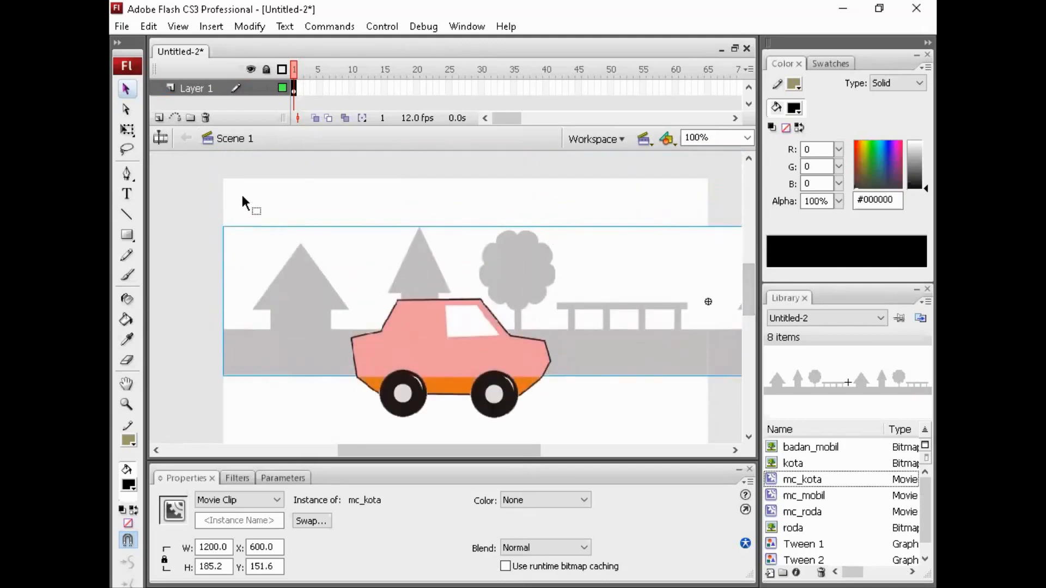
drag(544, 284, 551, 272)
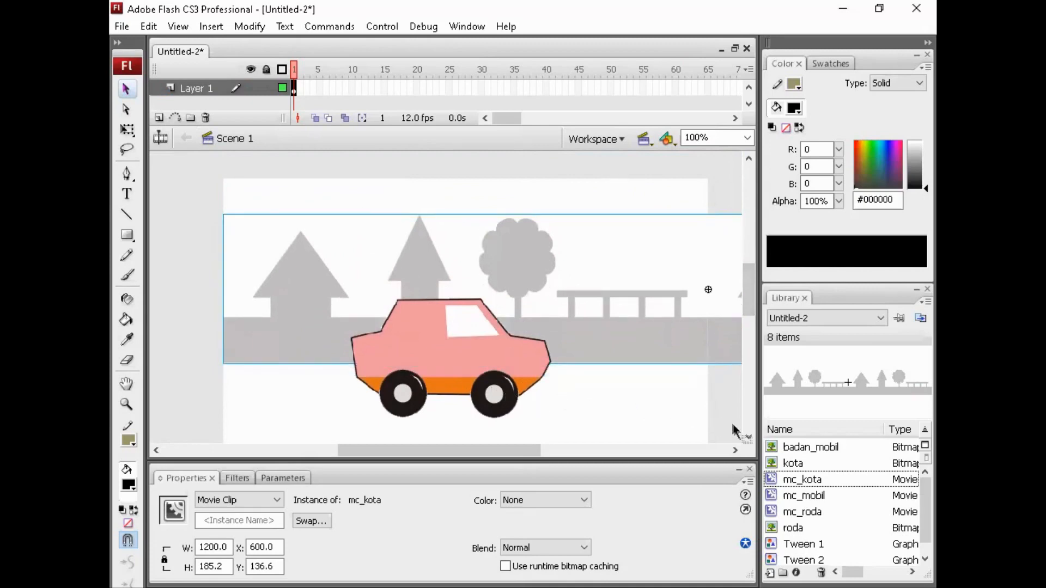
Step: Move the car group to about X 59, Y 194 in front of the city, and test the movie
click(749, 436)
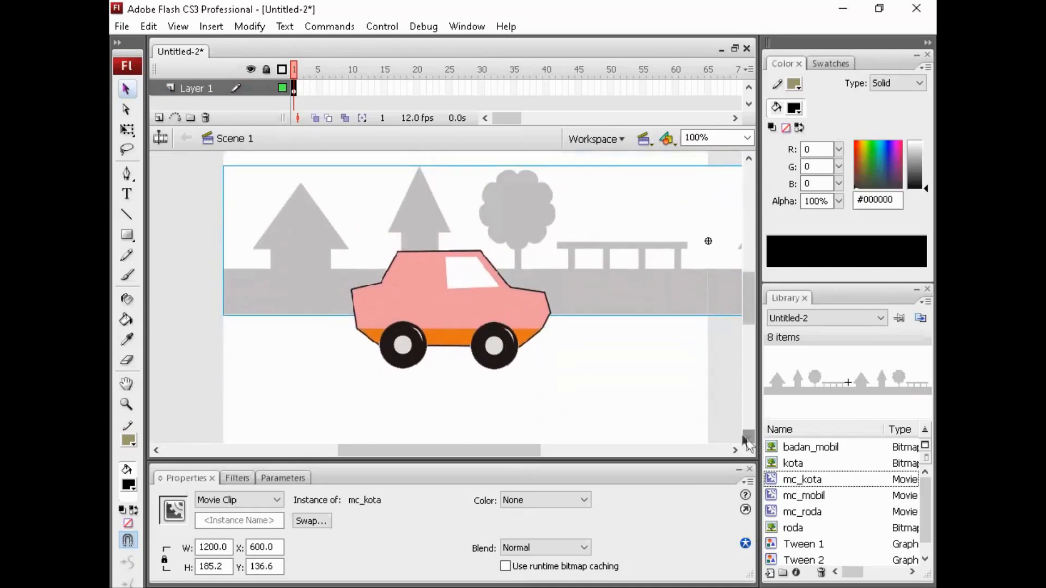
click(485, 309)
drag(459, 297, 382, 339)
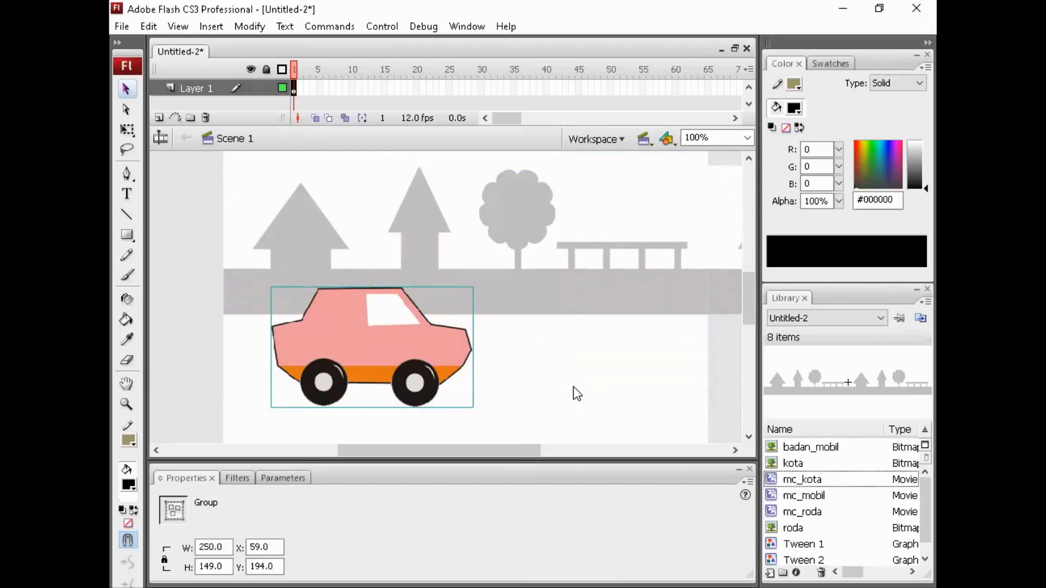
key(ctrl+Return)
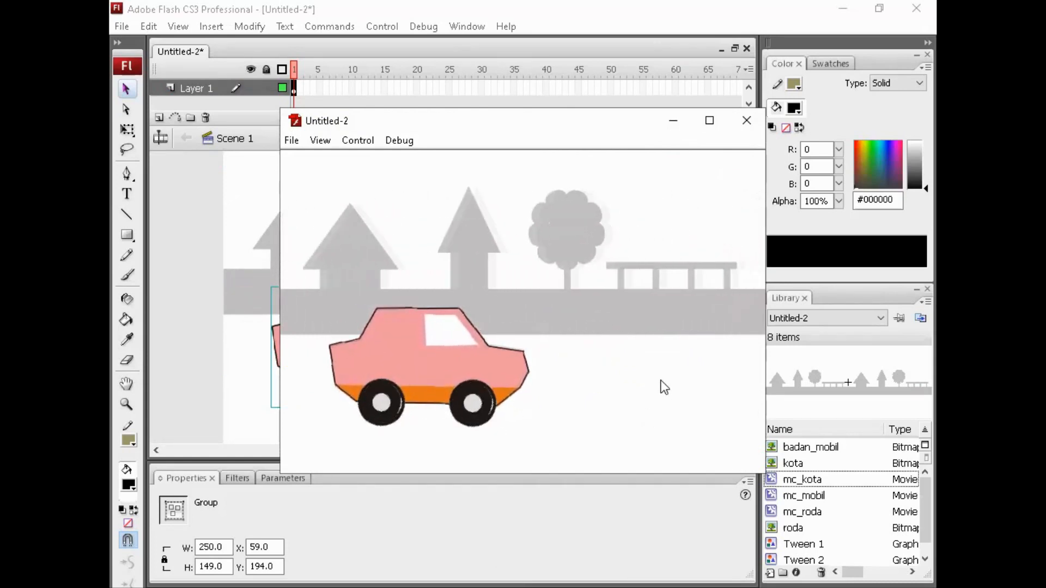
click(747, 121)
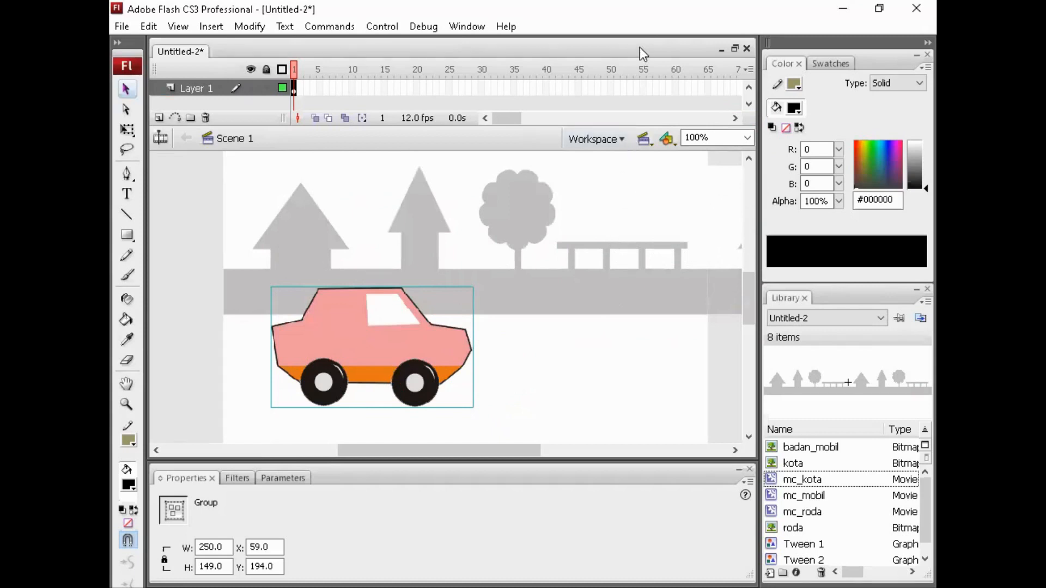